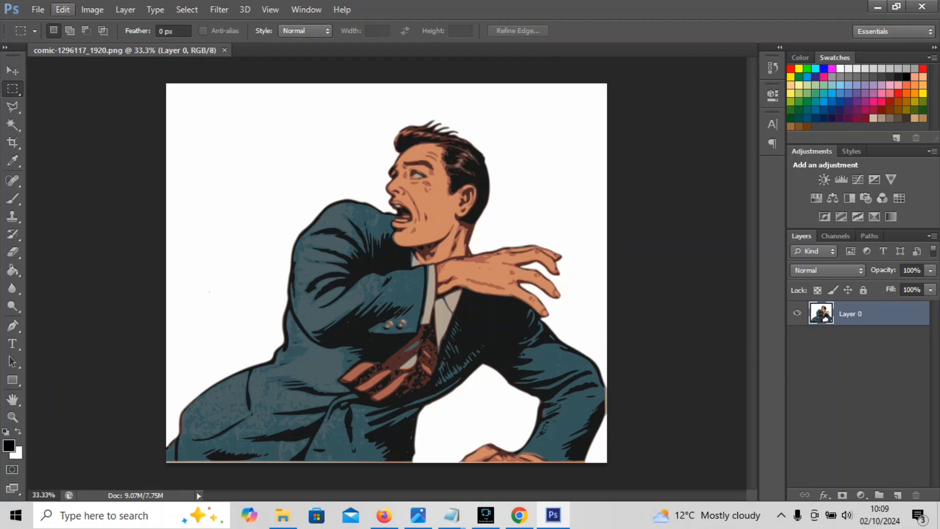
Step: Start a new document measured in centimeters and set its resolution to 300 pixels/inch
click(37, 9)
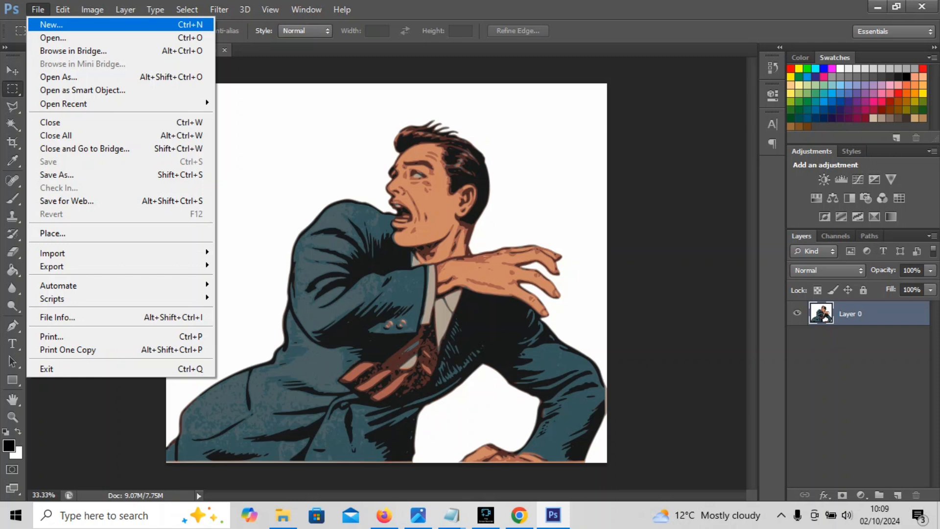
key(Escape)
key(ctrl+n)
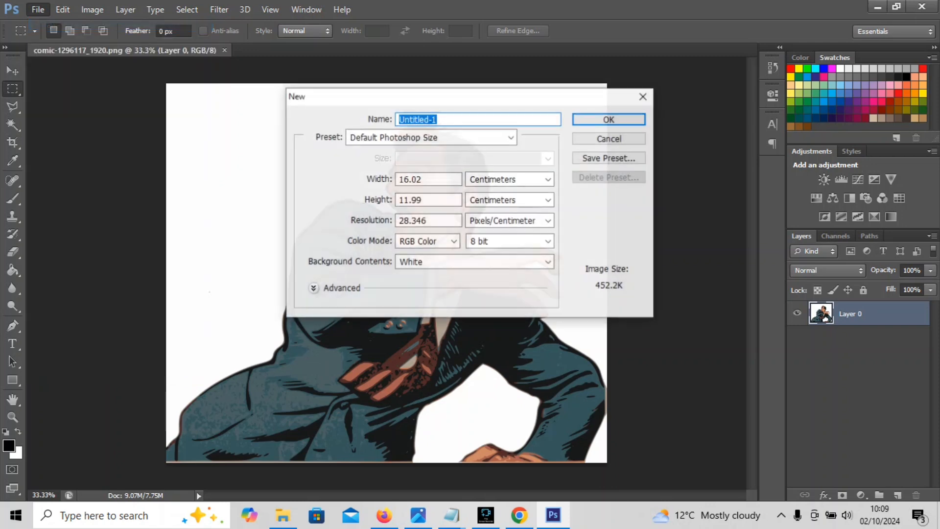
click(509, 180)
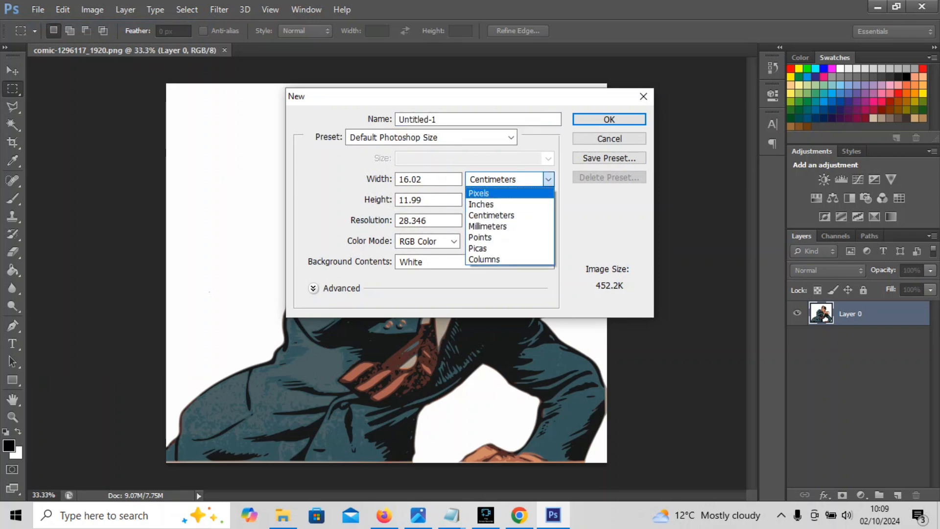
click(491, 214)
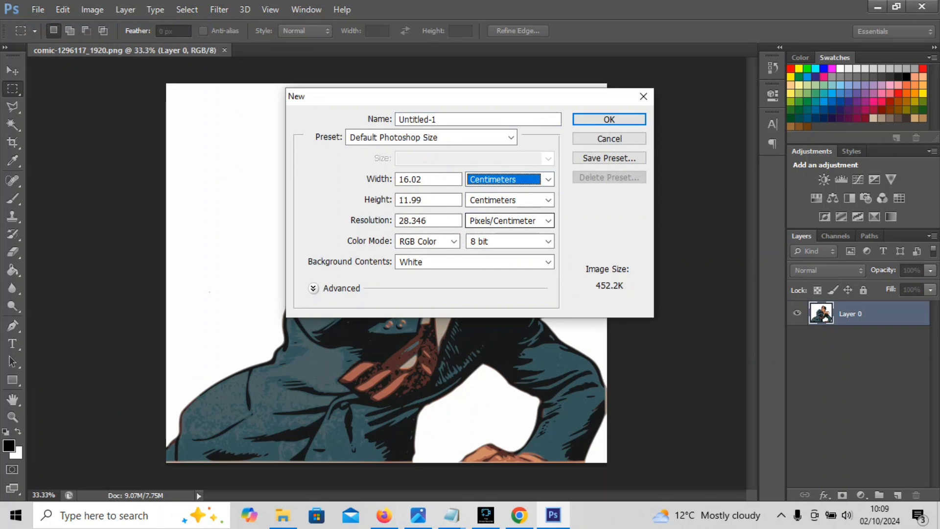
click(549, 220)
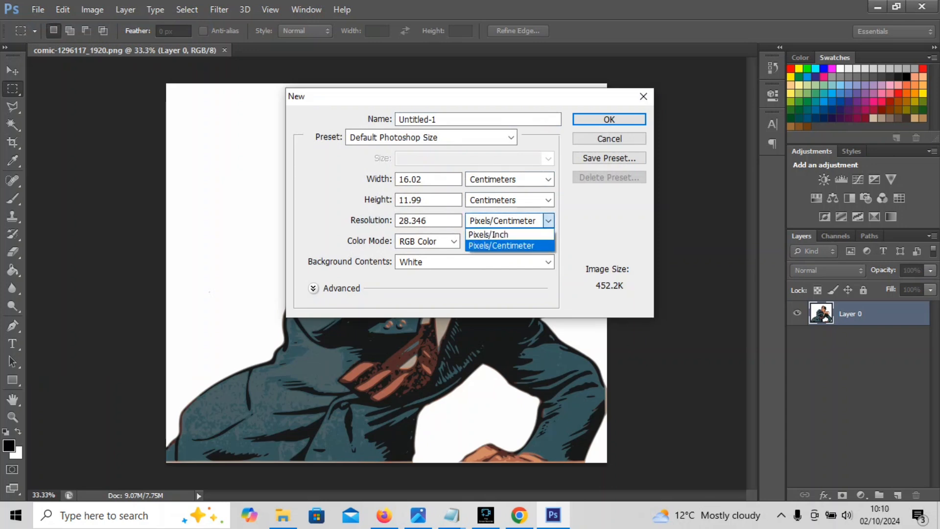
click(488, 235)
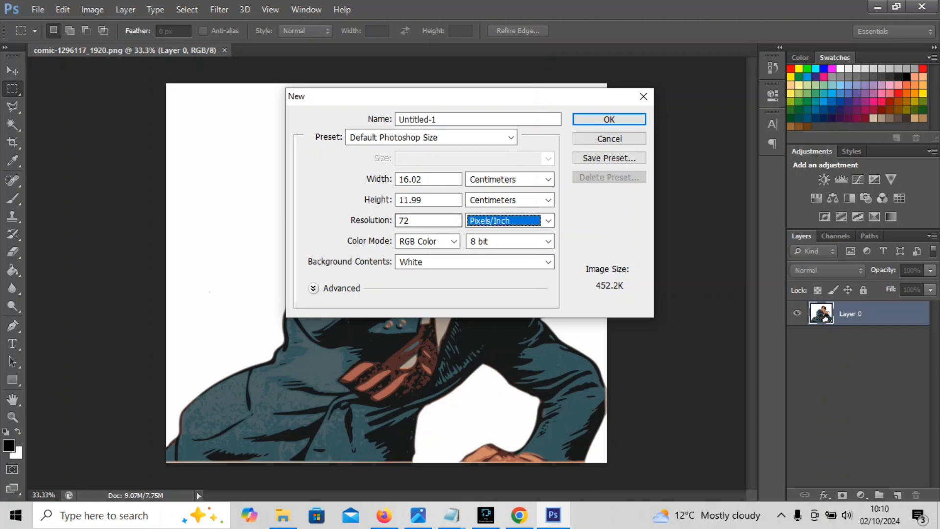
click(409, 220)
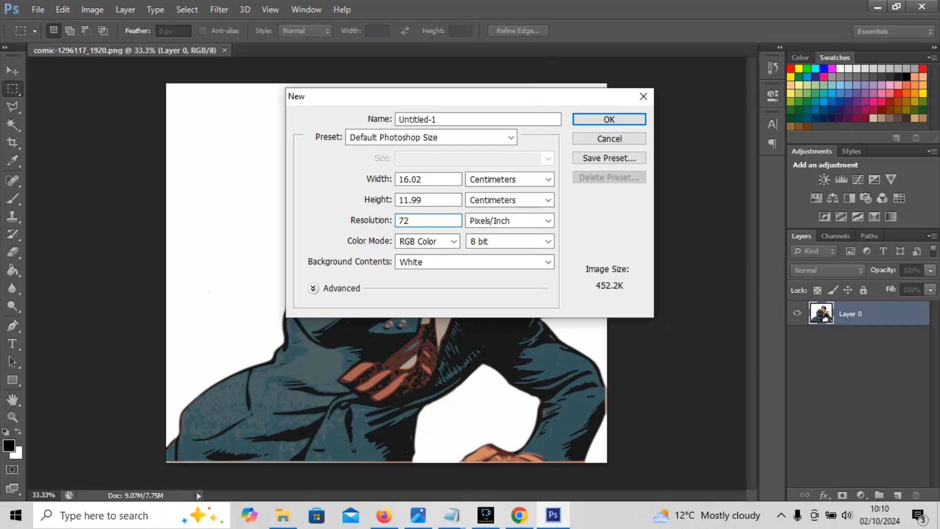
double_click(404, 220)
text(300)
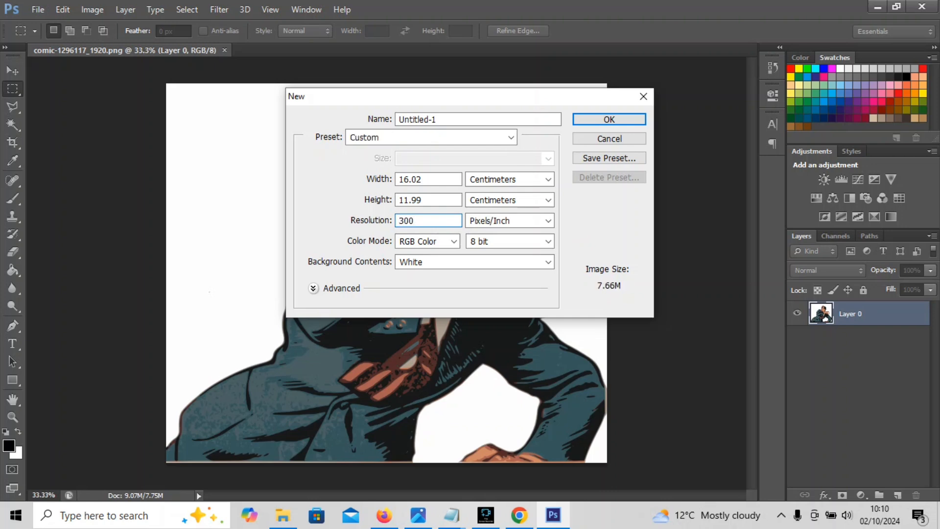
Step: Set the new document's width to 42 cm and height to 30 cm, and create it
double_click(410, 179)
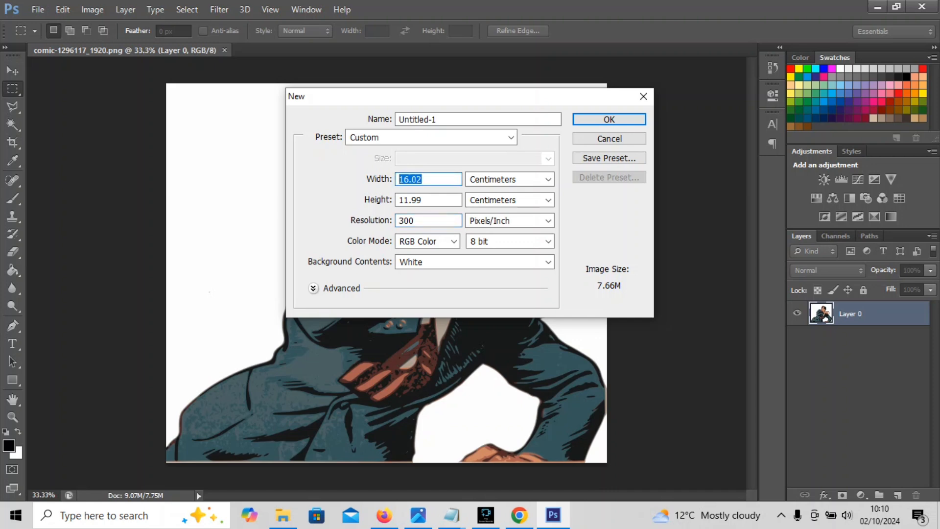
text(42)
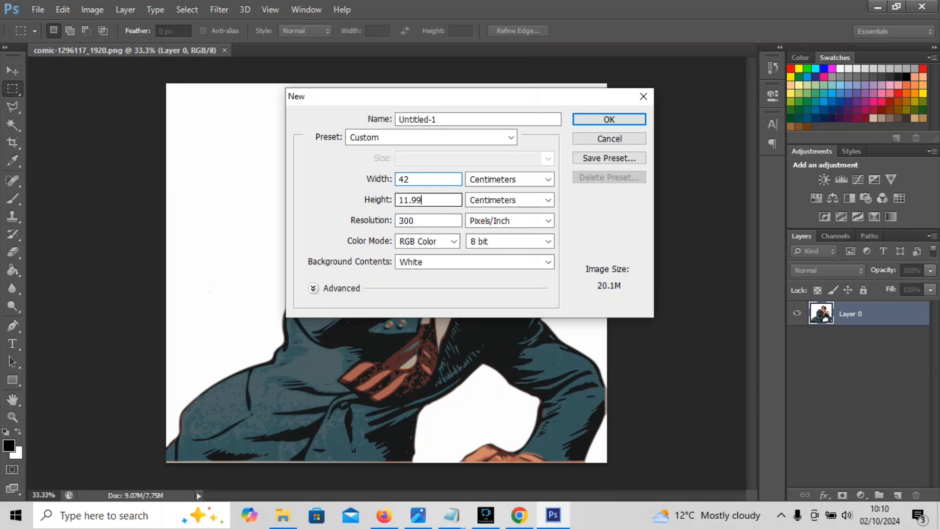
key(Tab)
text(30)
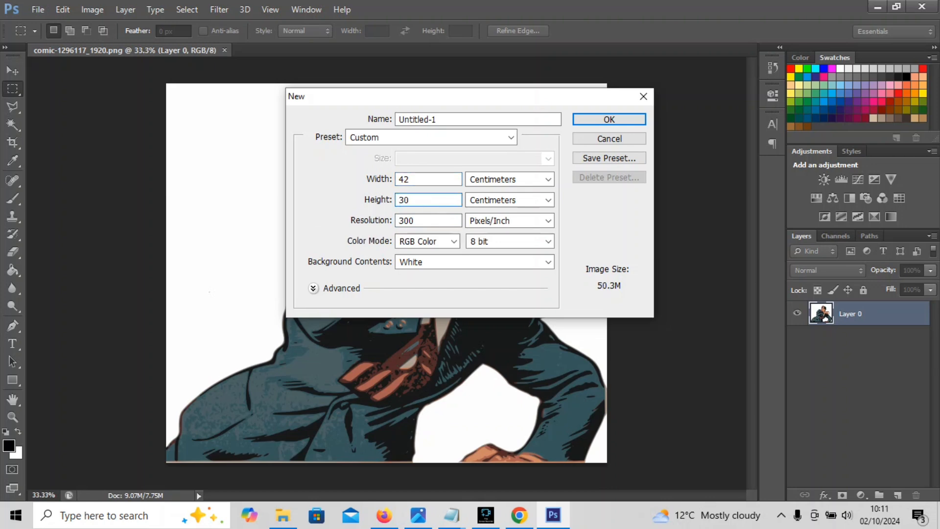
key(Return)
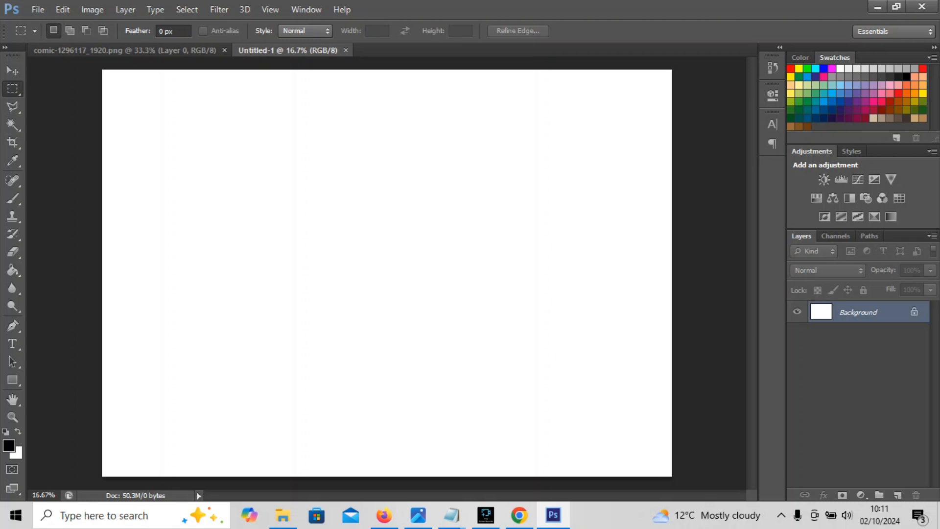
Step: Resize the comic-1296117_1920.png image to 20 cm wide at a resolution of 300 pixels/inch
key(ctrl+Tab)
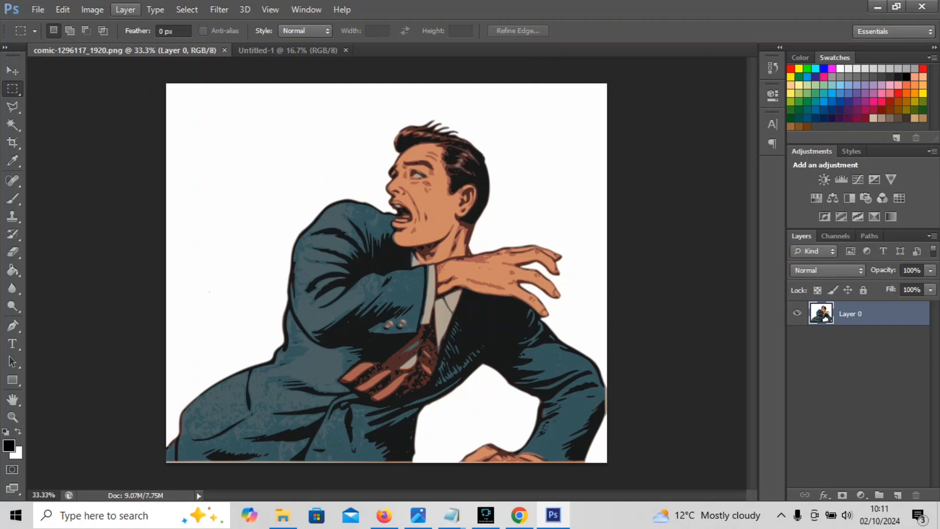
click(92, 9)
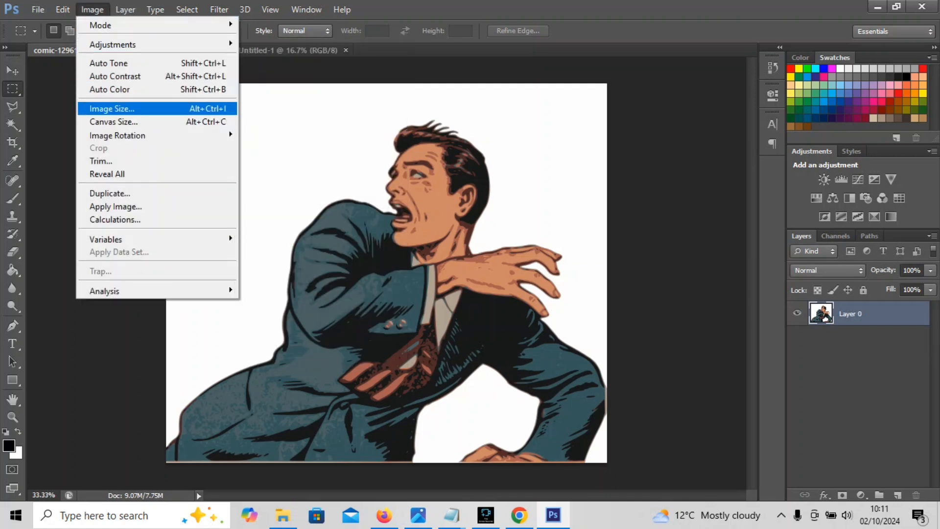
click(111, 109)
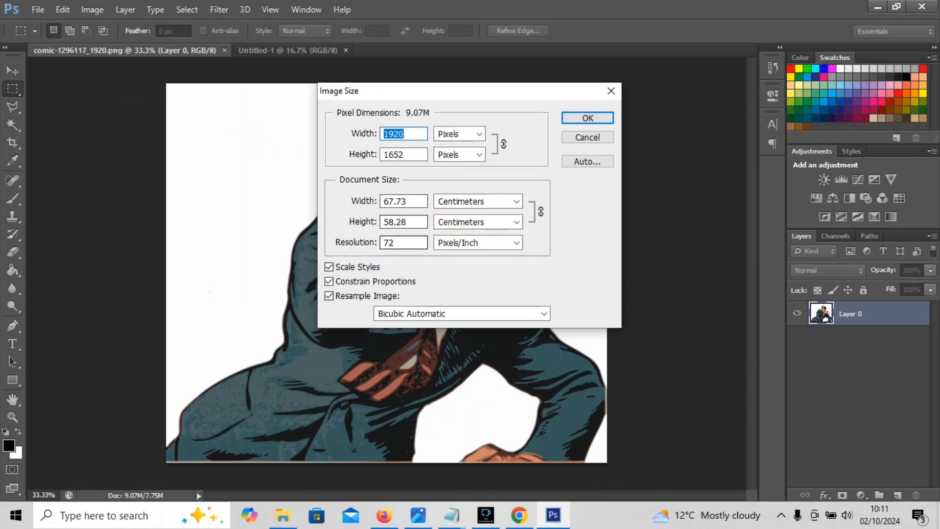
double_click(394, 242)
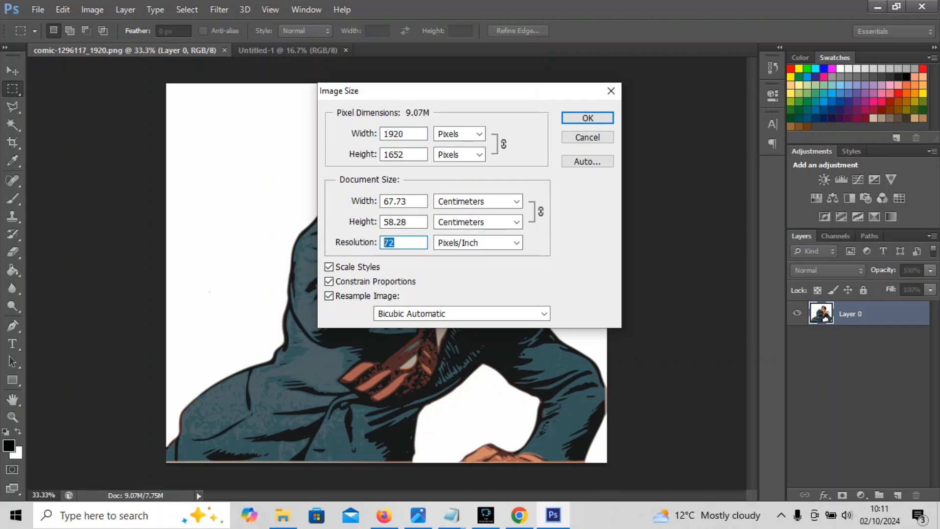
text(00)
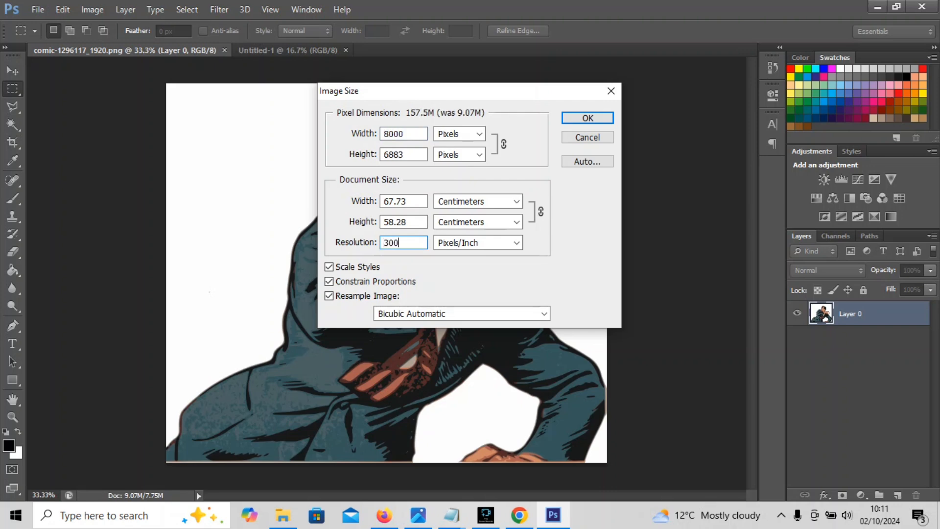
click(406, 201)
double_click(406, 201)
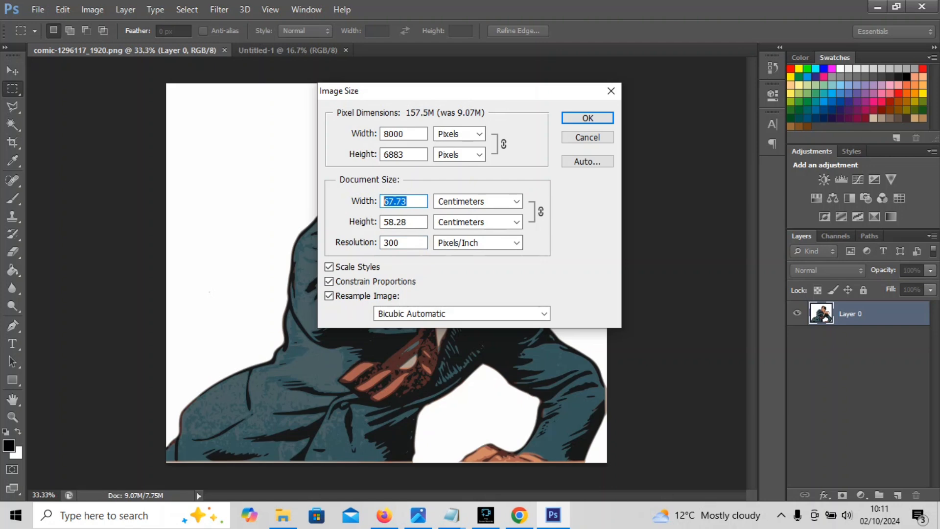
text(20)
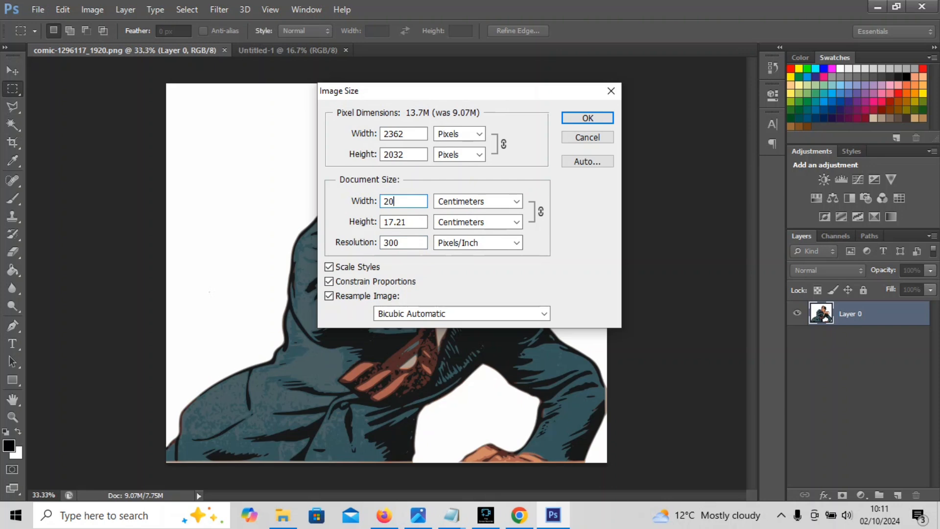
key(Return)
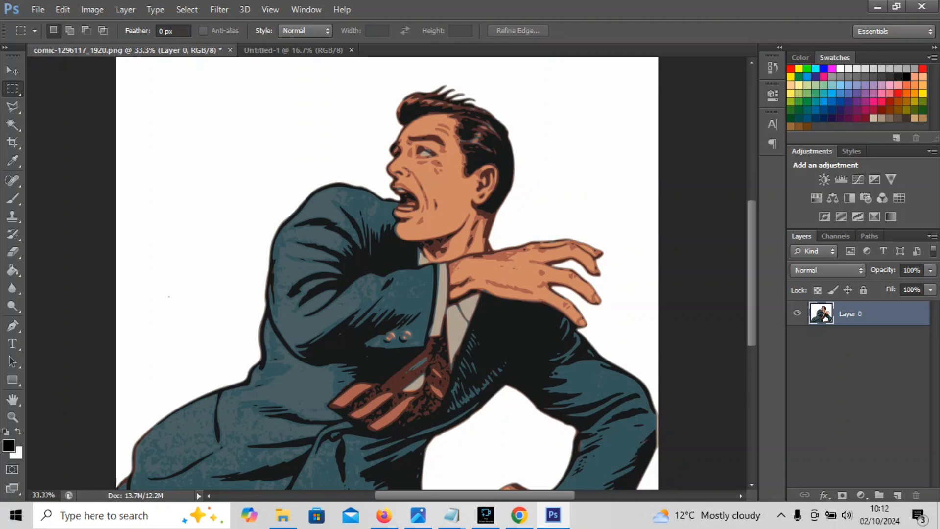
key(ctrl+m)
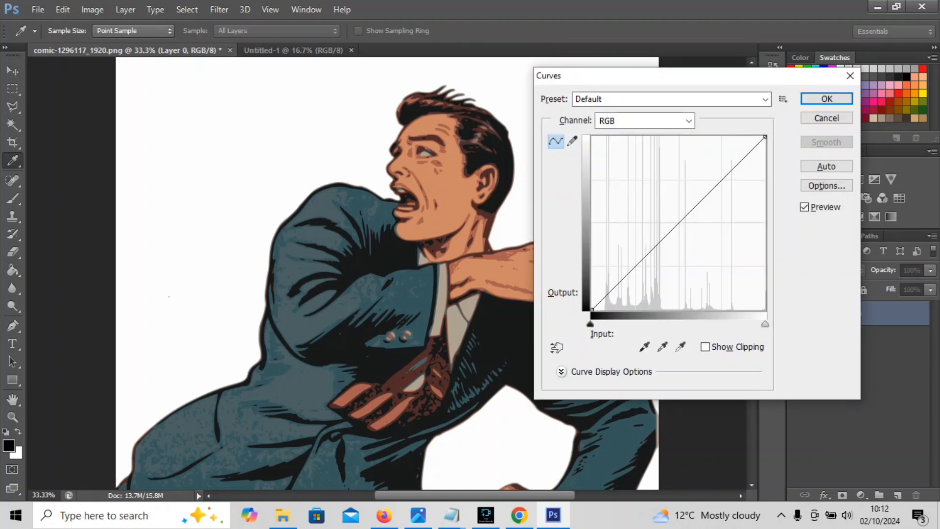
drag(675, 79, 716, 83)
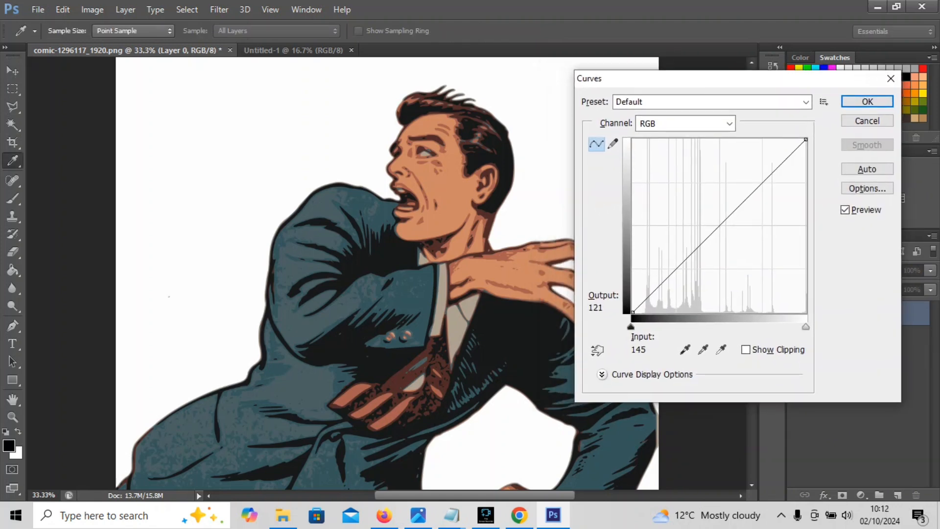
click(722, 222)
mouse_move(723, 223)
mouse_down()
mouse_move(737, 239)
mouse_move(731, 231)
mouse_up()
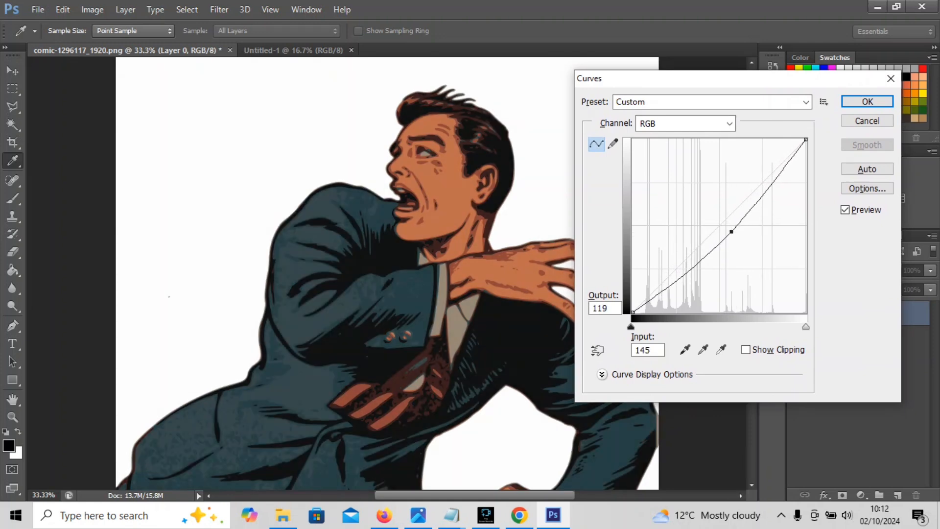
drag(700, 259, 707, 273)
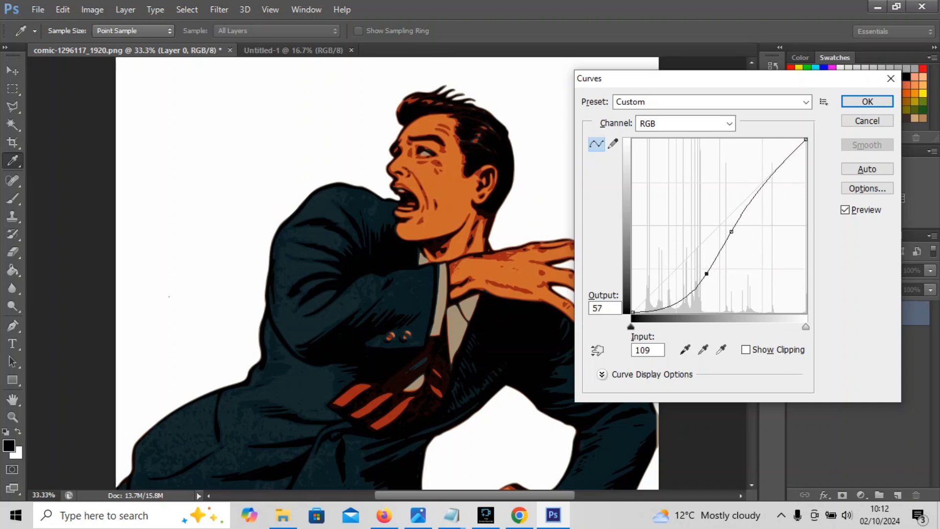
mouse_move(764, 183)
mouse_down()
mouse_move(749, 171)
mouse_move(780, 186)
mouse_move(770, 178)
mouse_up()
drag(730, 231, 757, 229)
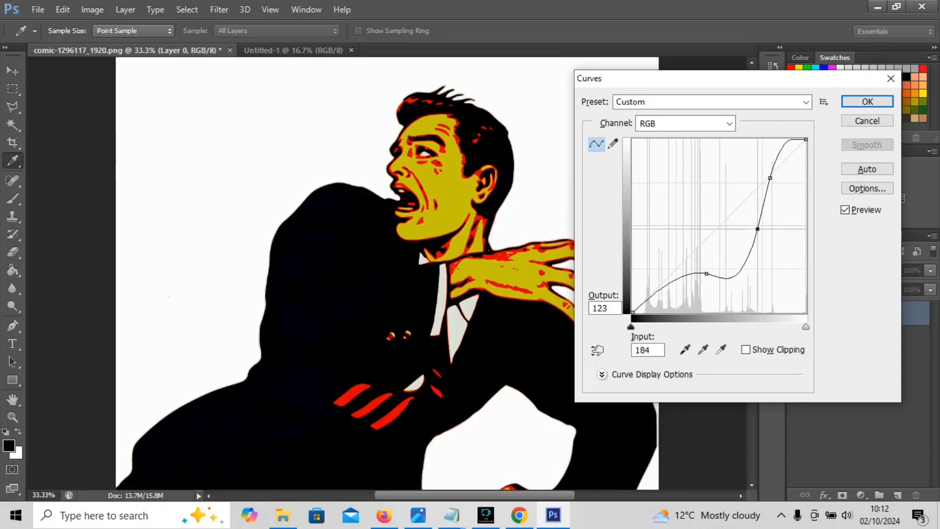
click(866, 120)
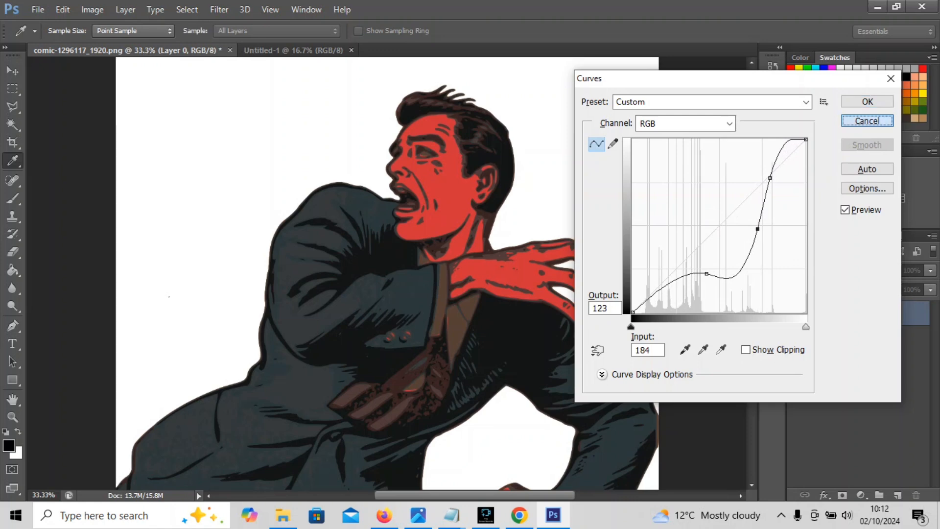
Step: Darken the comic image with a Curves adjustment, adding an RGB point at input 83 and output 54
key(ctrl+m)
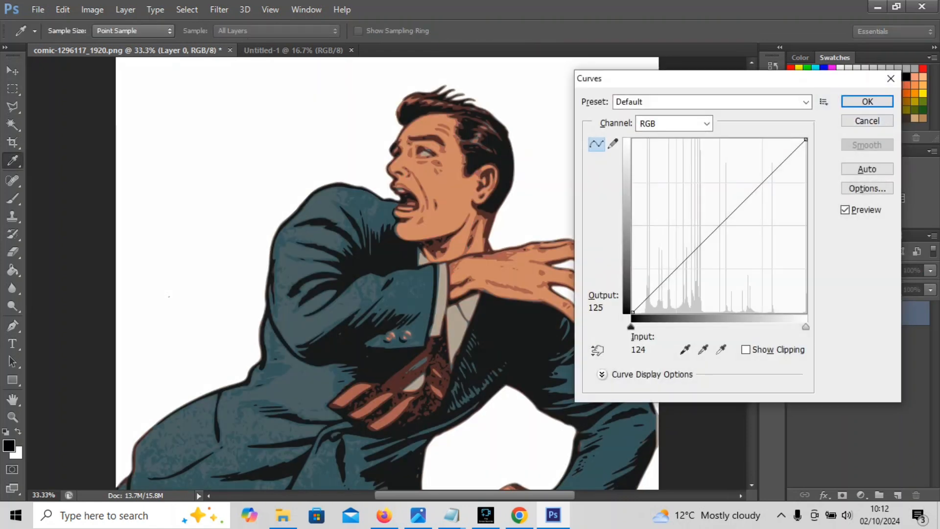
click(679, 265)
drag(679, 264, 689, 276)
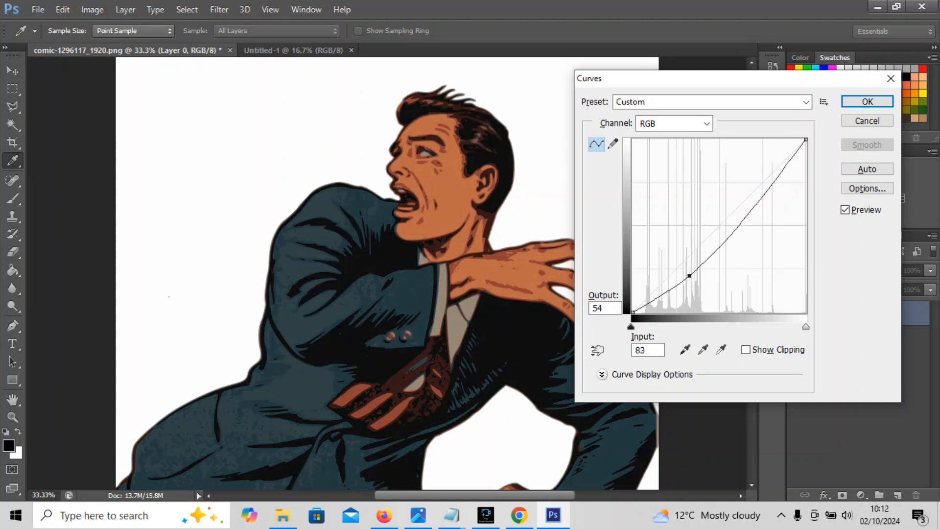
key(Return)
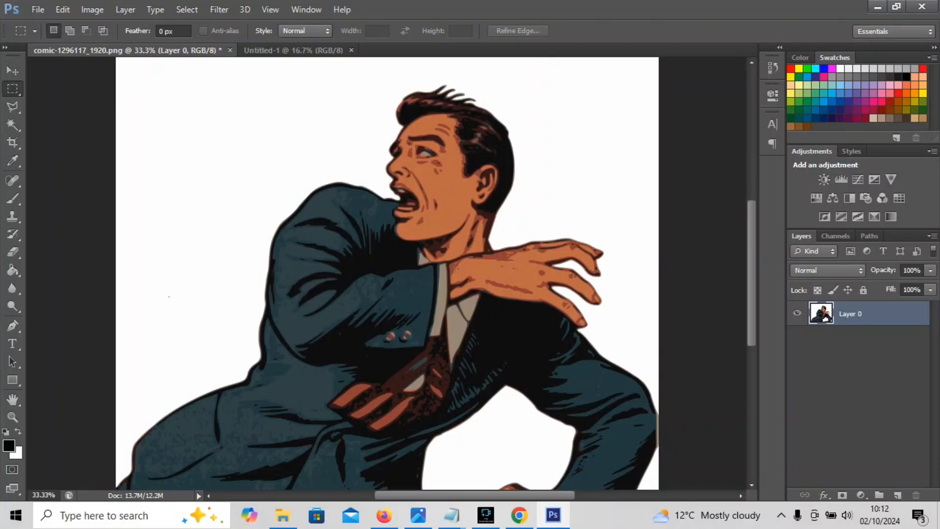
Step: Float the comic image in its own window and copy its layer into the upper part of the Untitled-1 canvas
mouse_move(294, 49)
mouse_down()
mouse_move(323, 84)
mouse_move(282, 51)
mouse_up()
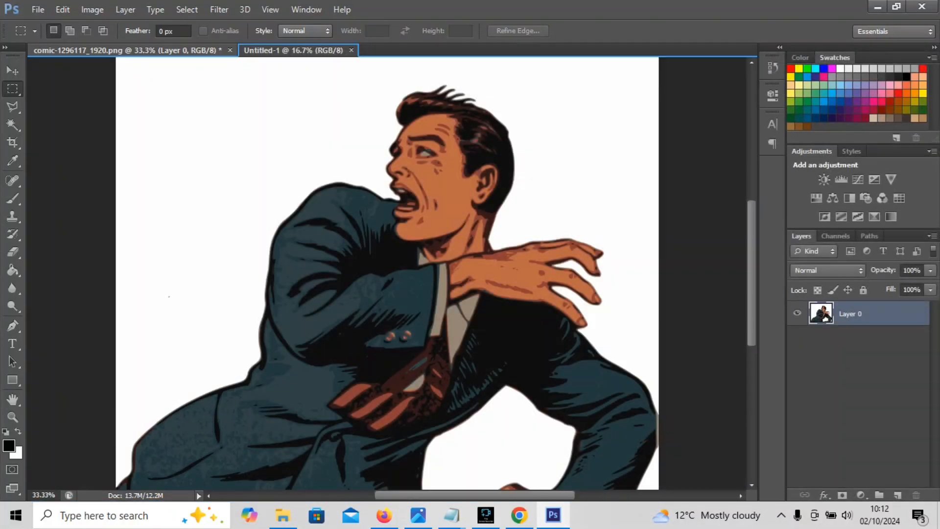
drag(195, 50, 302, 167)
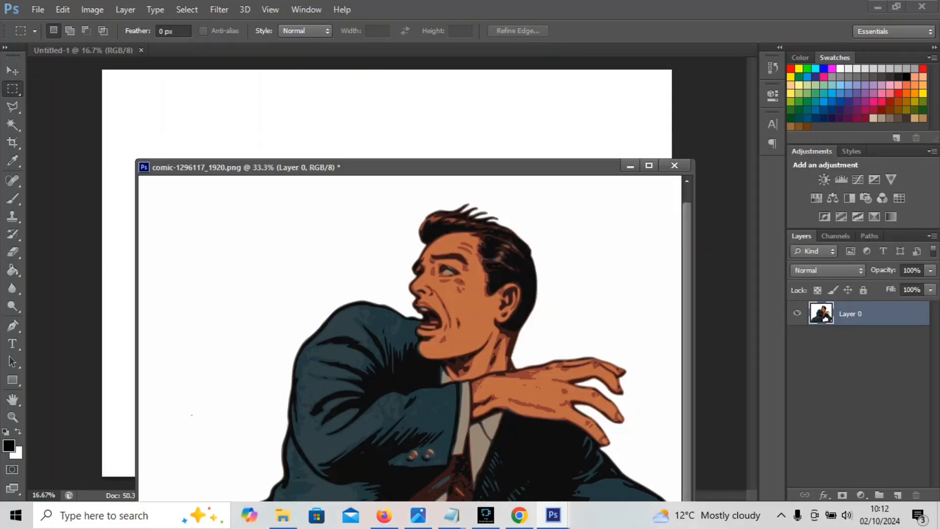
click(13, 70)
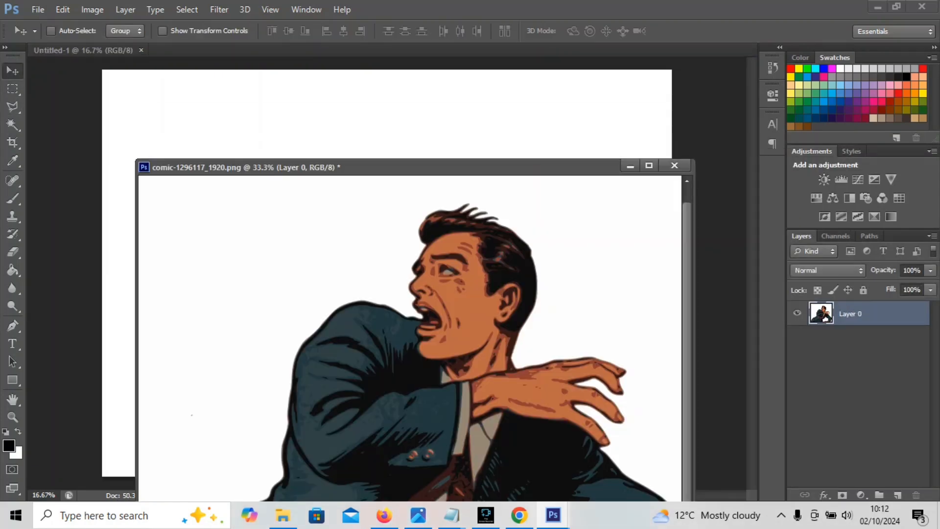
drag(438, 394, 293, 128)
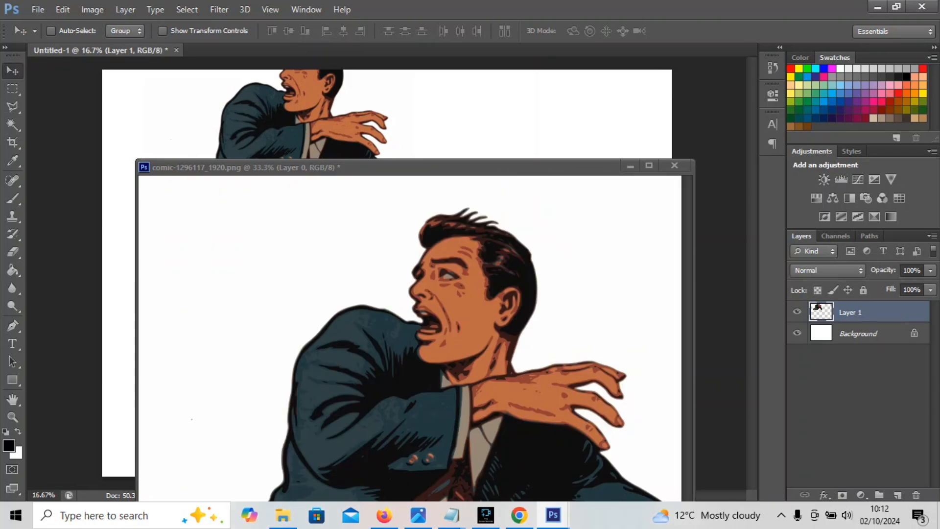
Step: Cancel closing the comic image and dock its floating window back beside the Untitled-1 document
click(674, 165)
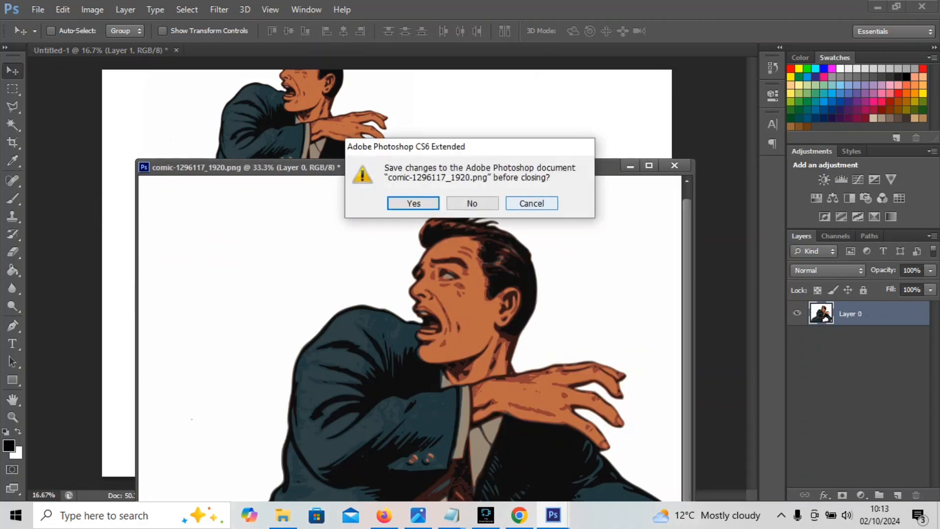
click(531, 204)
drag(411, 167, 406, 50)
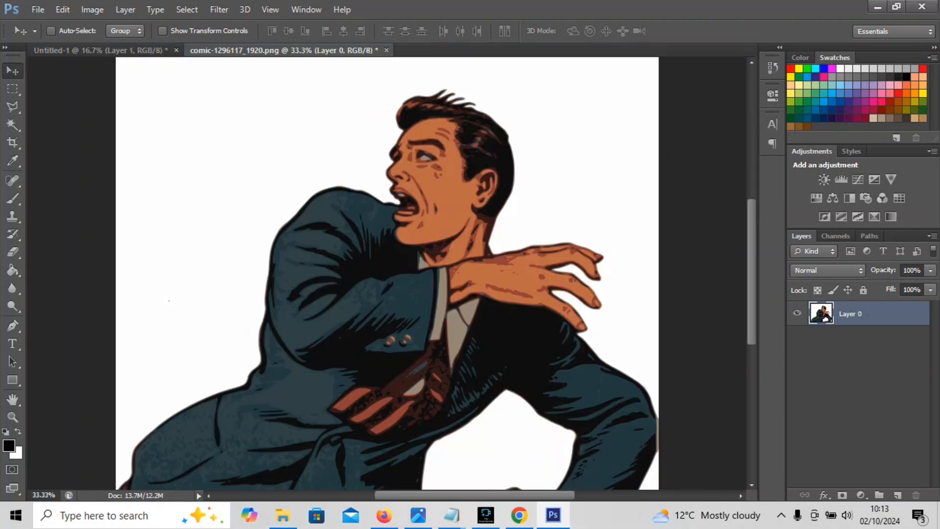
Step: Move the comic figure towards the lower right of the Untitled-1 canvas and delete the white area around it with the Magic Wand
click(100, 50)
drag(284, 159, 503, 352)
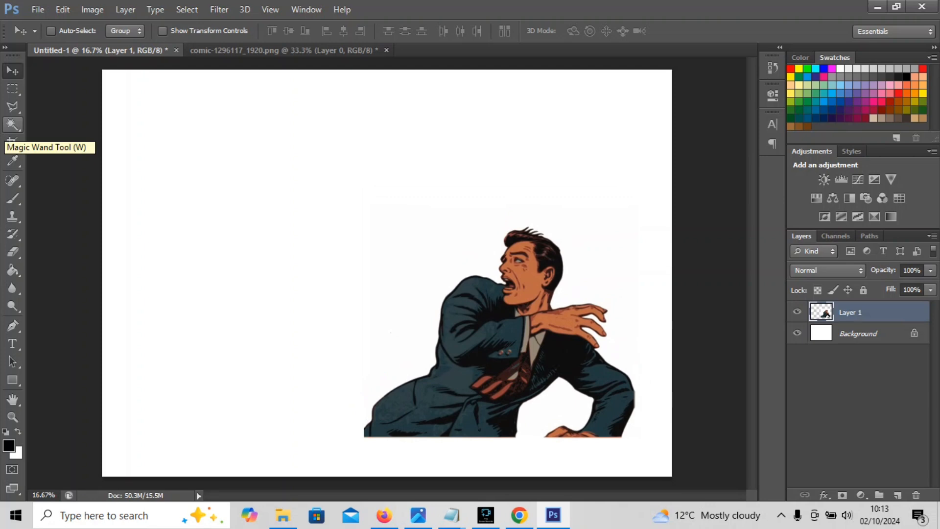
click(13, 126)
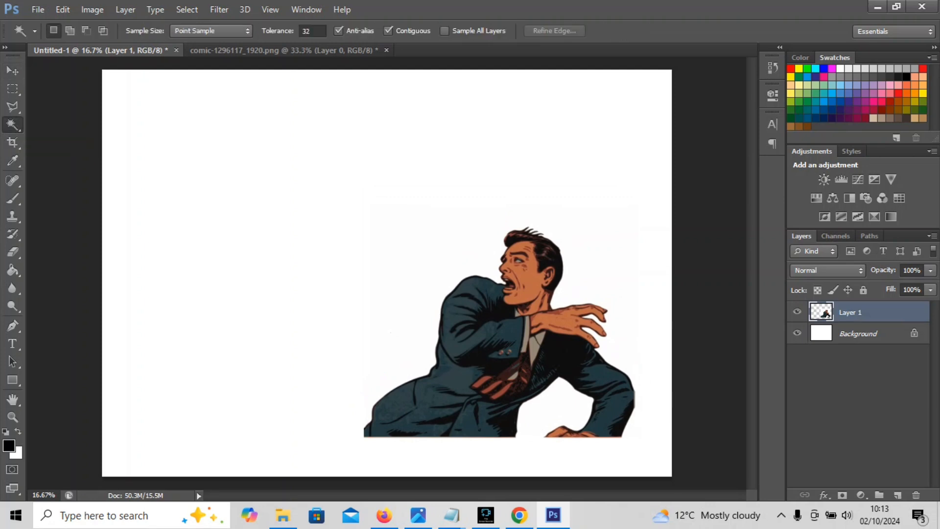
click(391, 333)
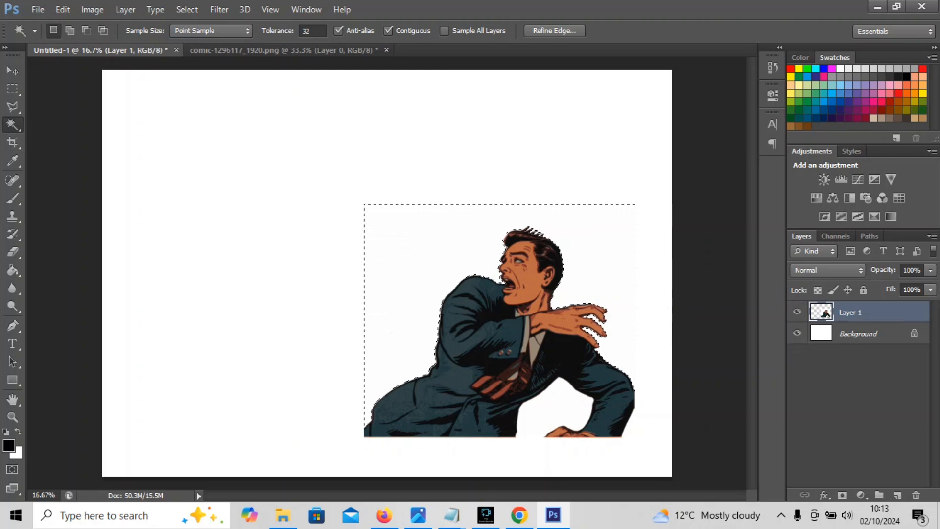
key(Delete)
key(ctrl+d)
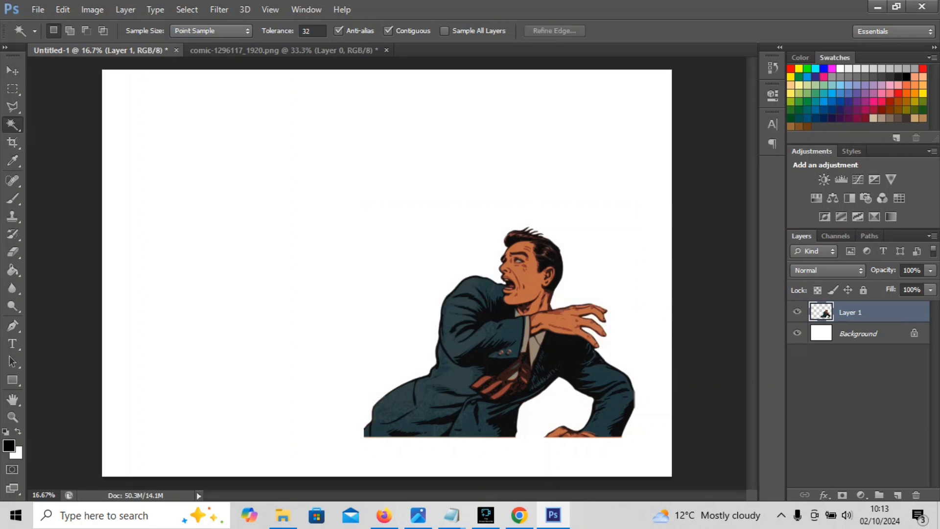
Step: Delete the white area enclosed between the man's torso and bent arm, leaving nothing selected
click(554, 407)
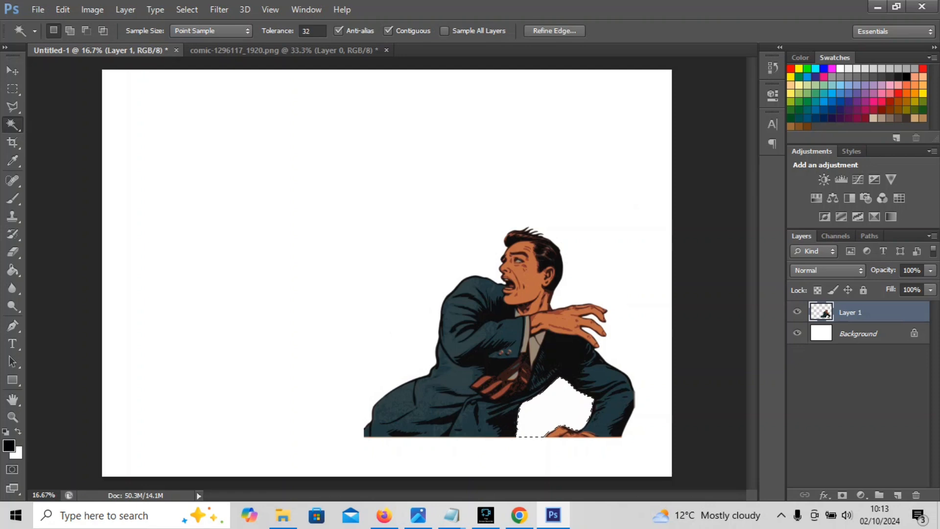
key(Delete)
key(ctrl+d)
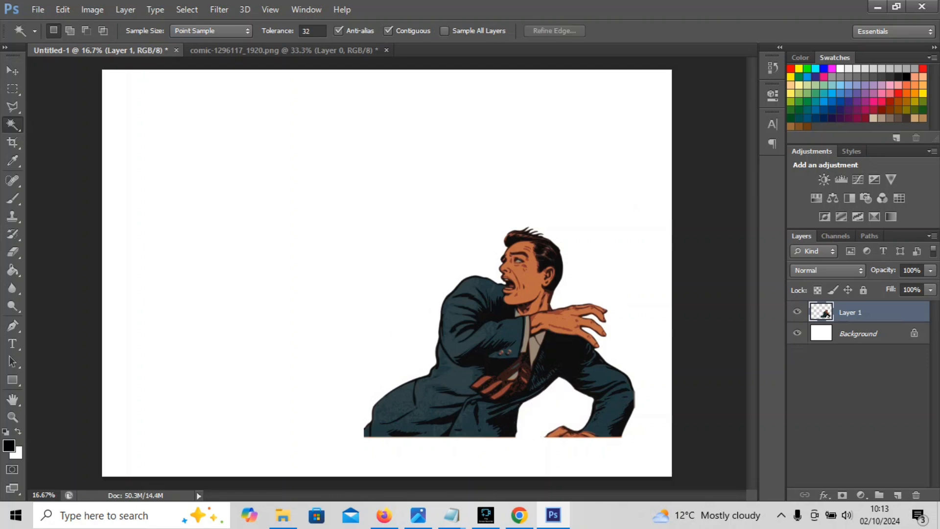
click(636, 206)
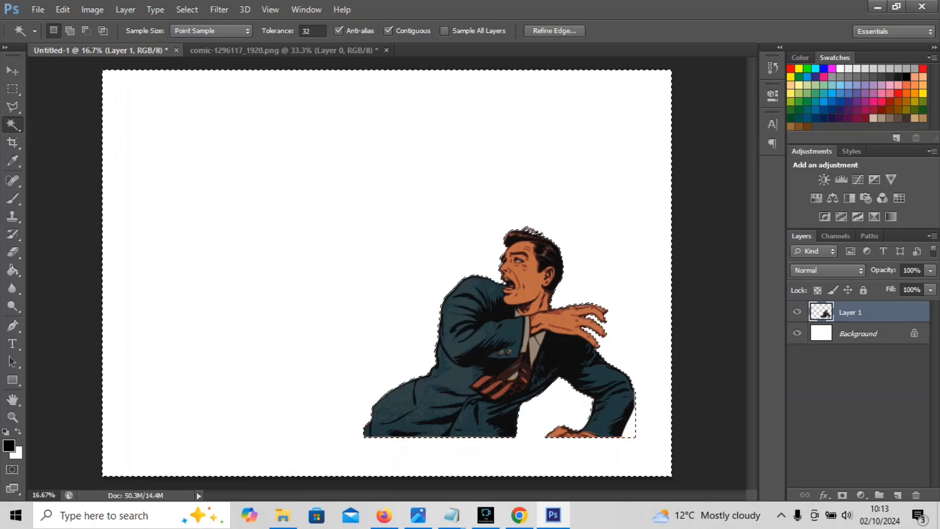
key(ctrl+d)
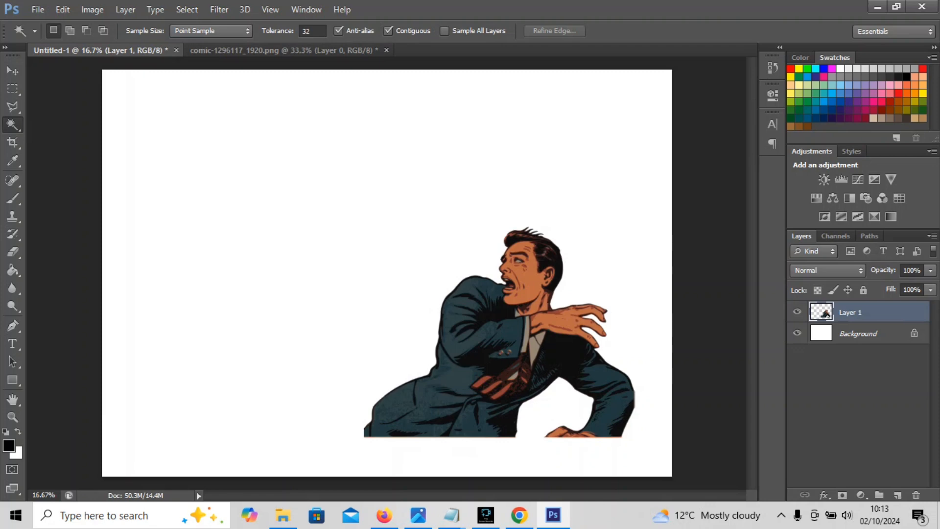
Step: Fill the Background layer with black
click(858, 333)
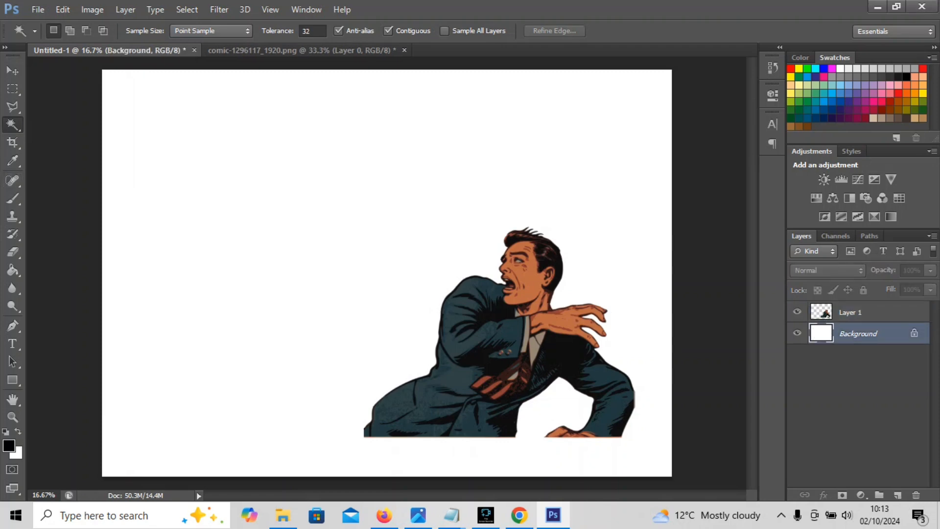
click(13, 270)
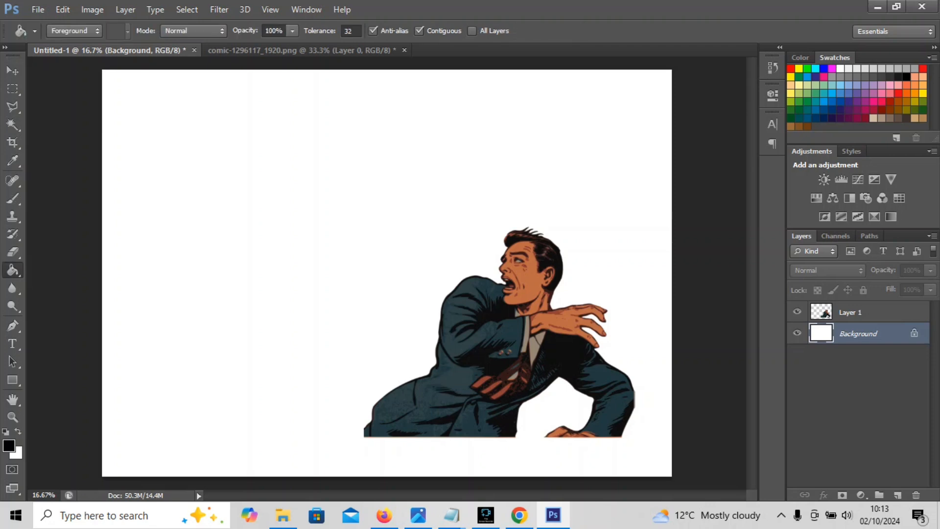
key(alt+BackSpace)
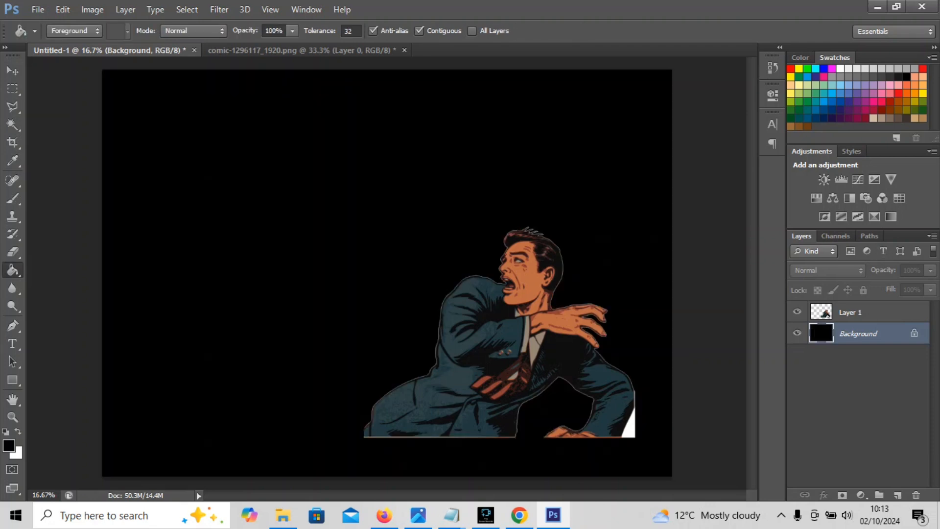
Step: Delete the leftover white patch beside the sleeve on Layer 1 and move the figure into the canvas's lower-right corner
click(869, 312)
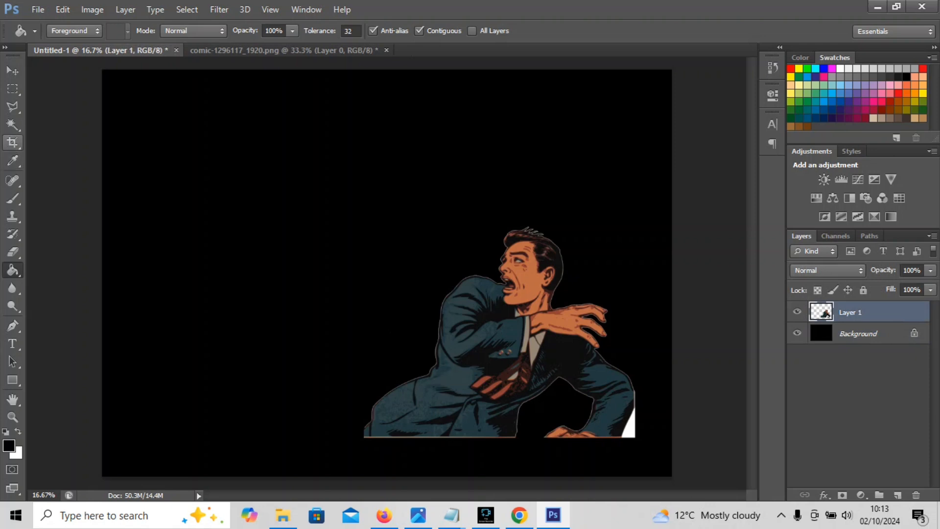
click(12, 124)
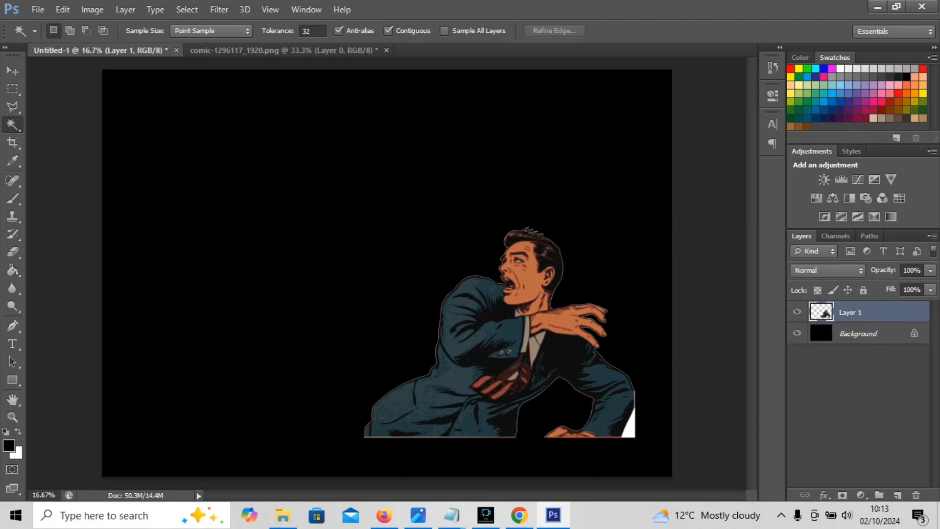
click(629, 425)
key(Delete)
key(ctrl+d)
click(12, 70)
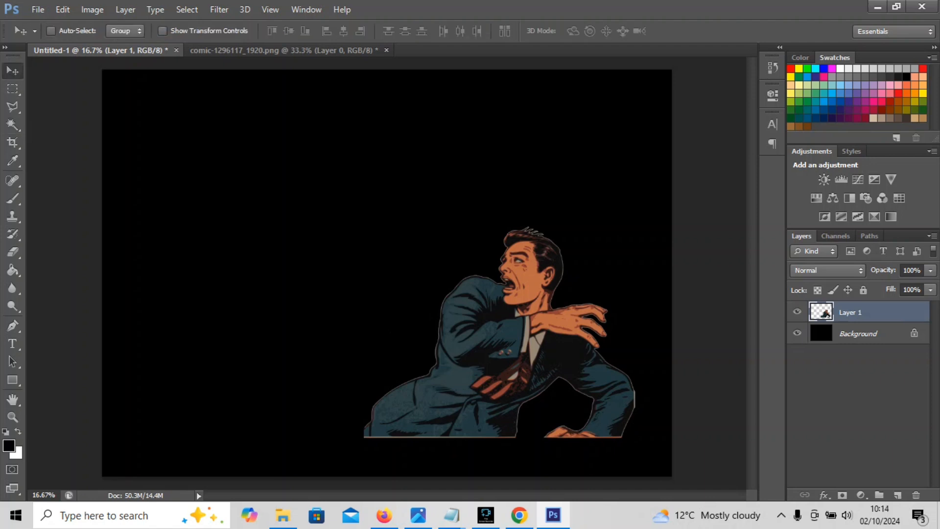
drag(500, 292, 536, 331)
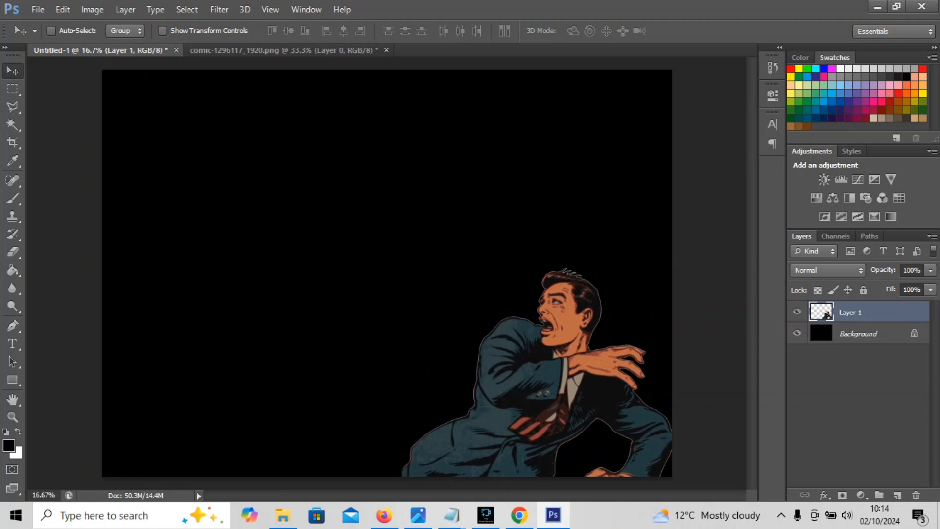
Step: Set the foreground colour to the dark blue-grey #202a31
click(823, 110)
click(8, 445)
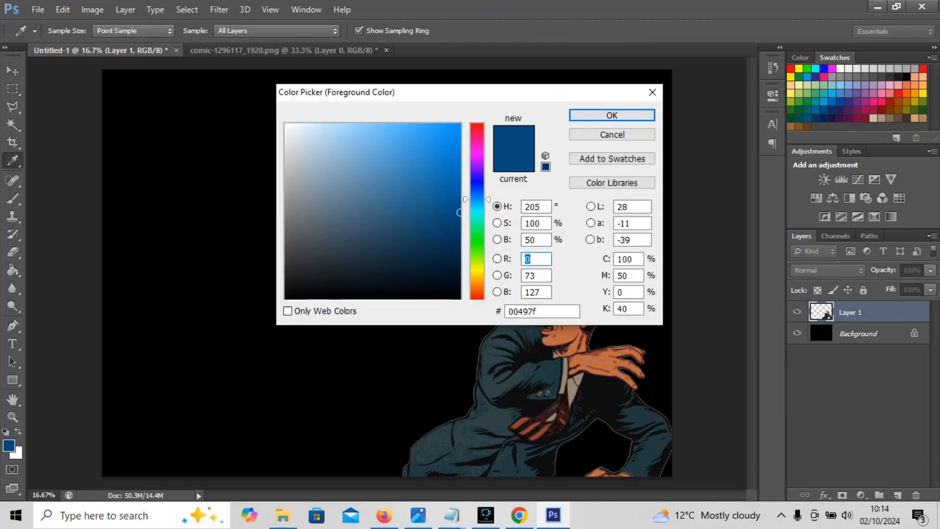
click(454, 280)
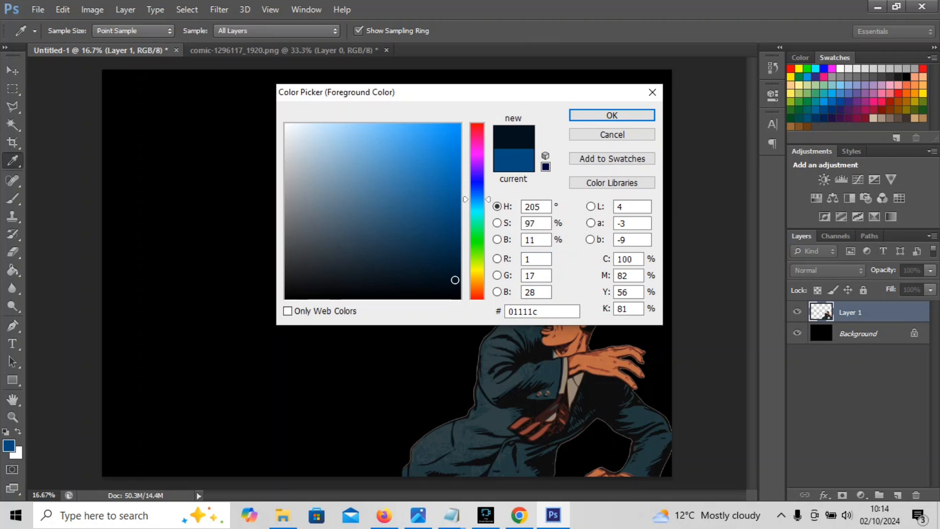
click(344, 265)
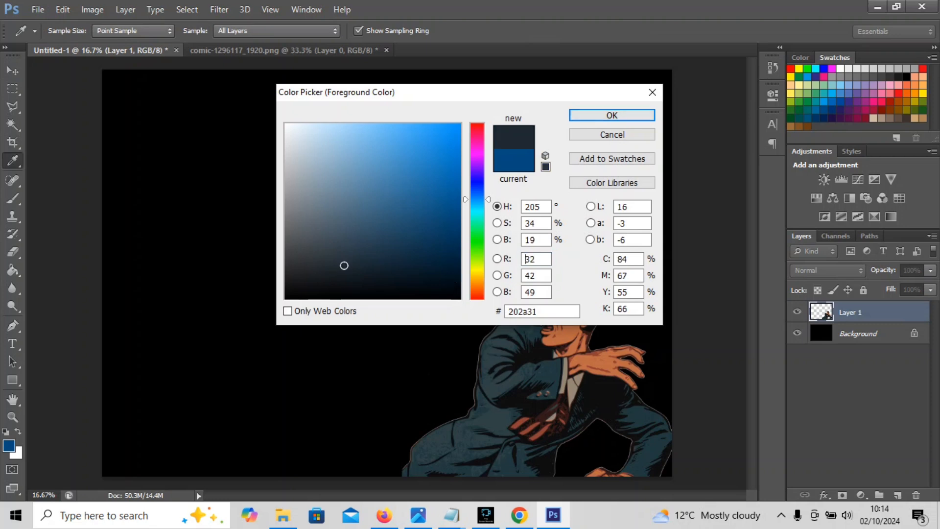
click(612, 115)
Step: Try filling the empty area around the figure on Layer 1 with the dark blue-grey foreground colour, and undo the fill
key(g)
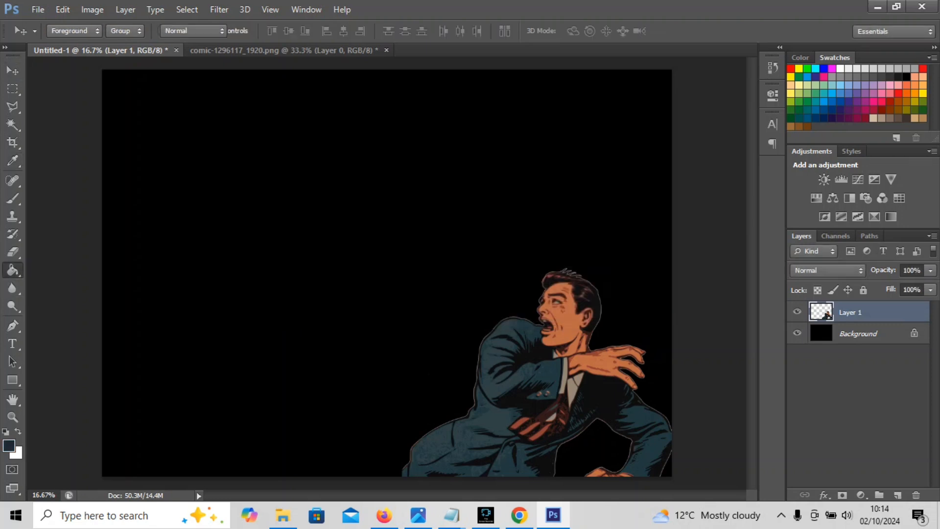
click(429, 374)
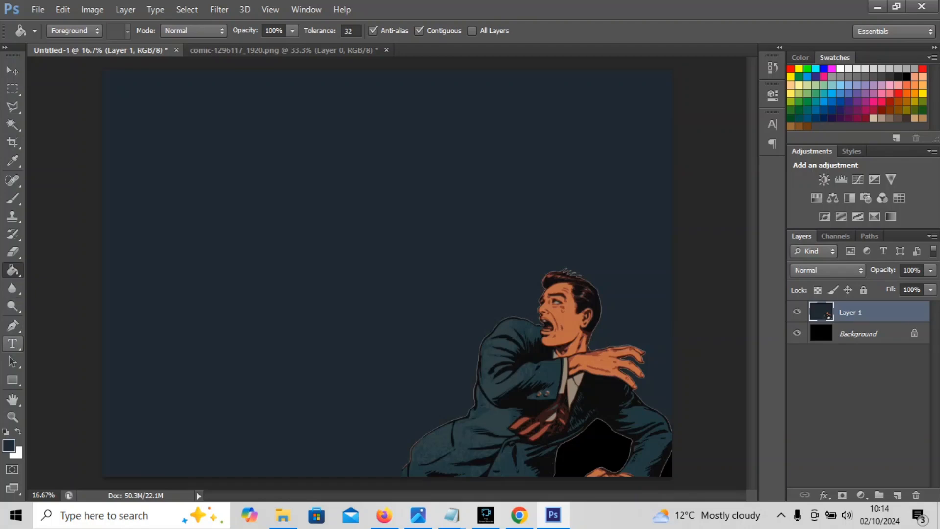
click(12, 344)
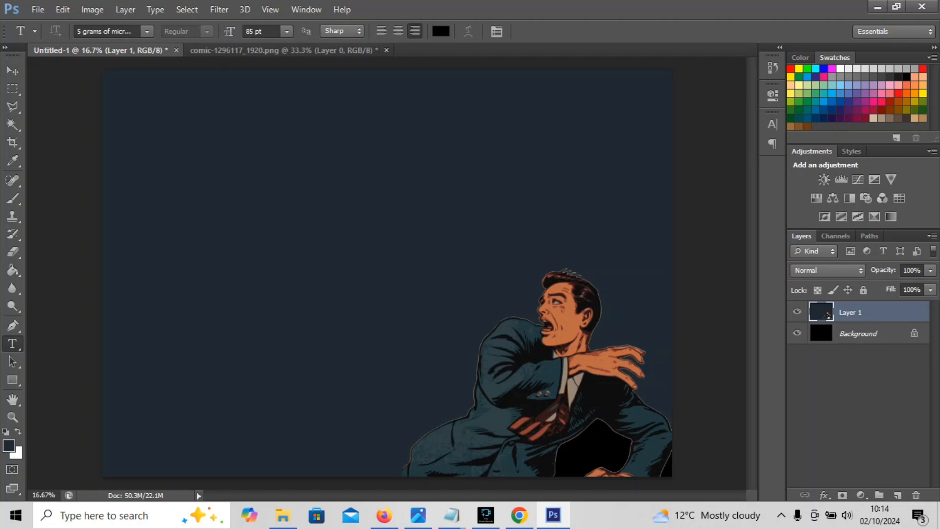
click(858, 333)
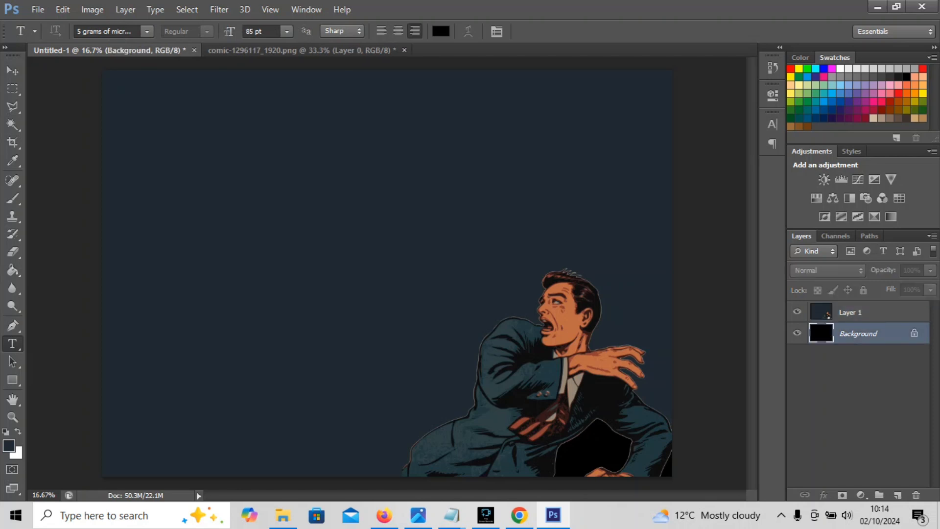
click(819, 310)
key(ctrl+z)
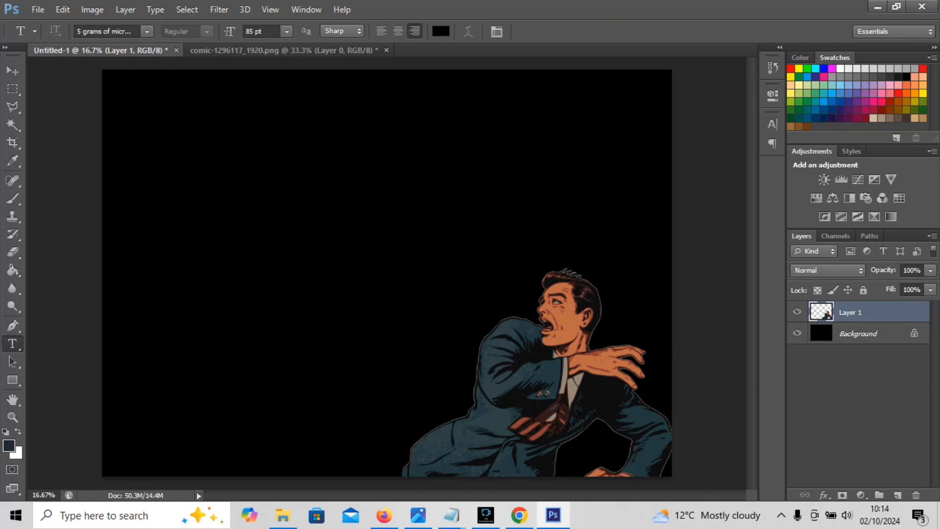
Step: Fill the Background layer with the dark blue-grey foreground colour using the Paint Bucket
click(857, 333)
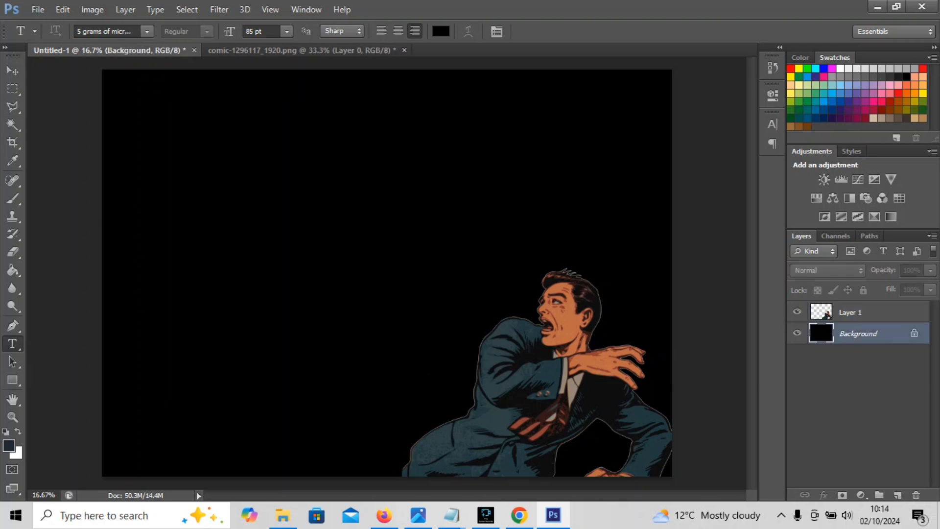
click(13, 269)
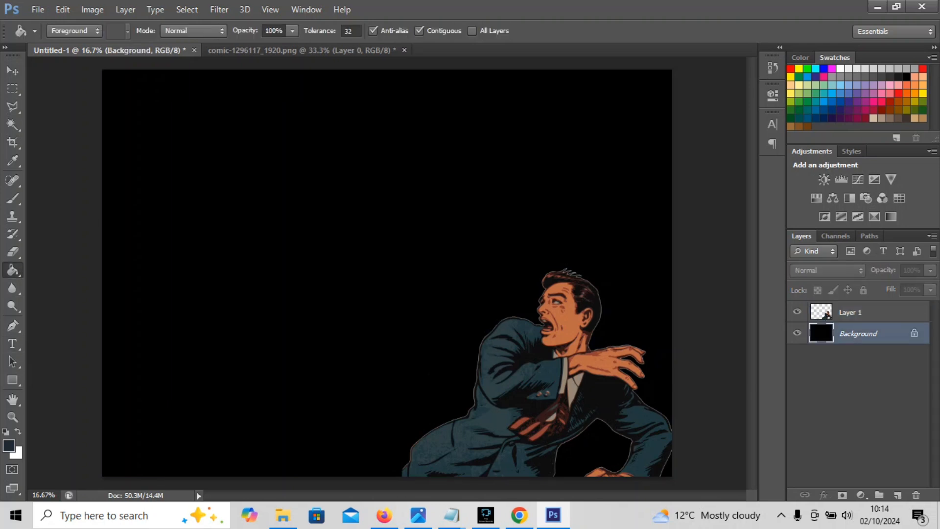
click(429, 373)
click(850, 312)
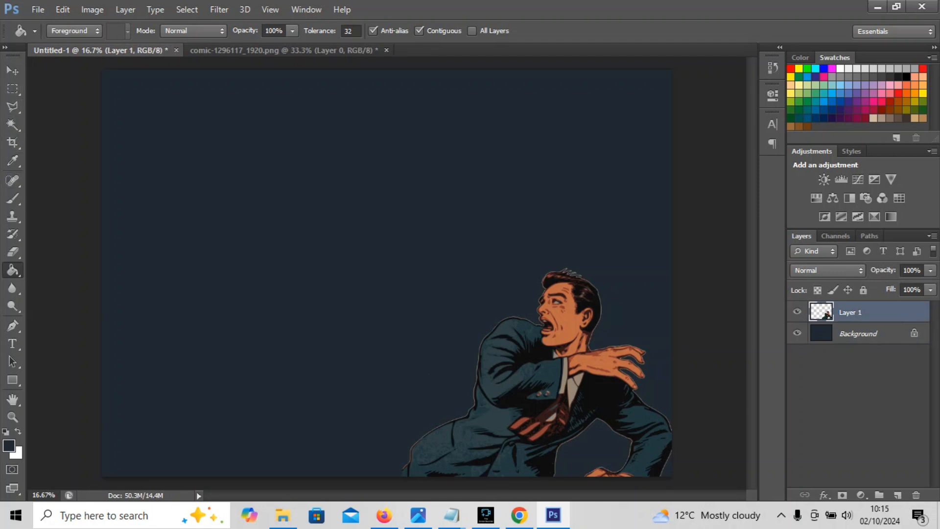
Step: With the Background layer active, set the Type tool's text colour to orange #f39200
click(858, 333)
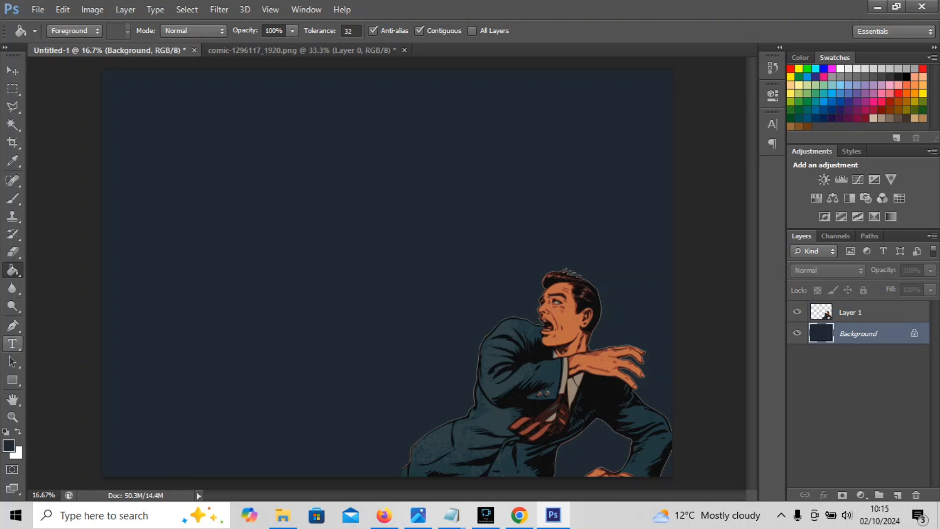
click(12, 343)
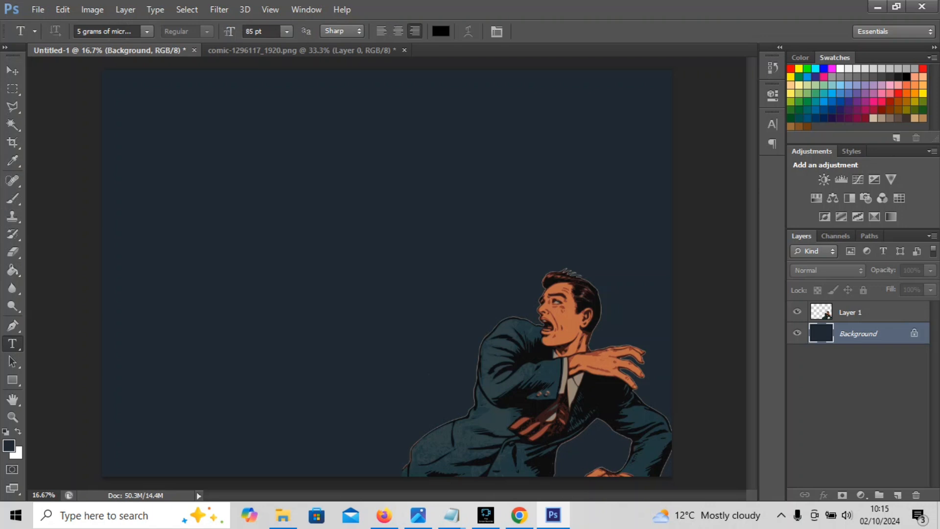
click(441, 31)
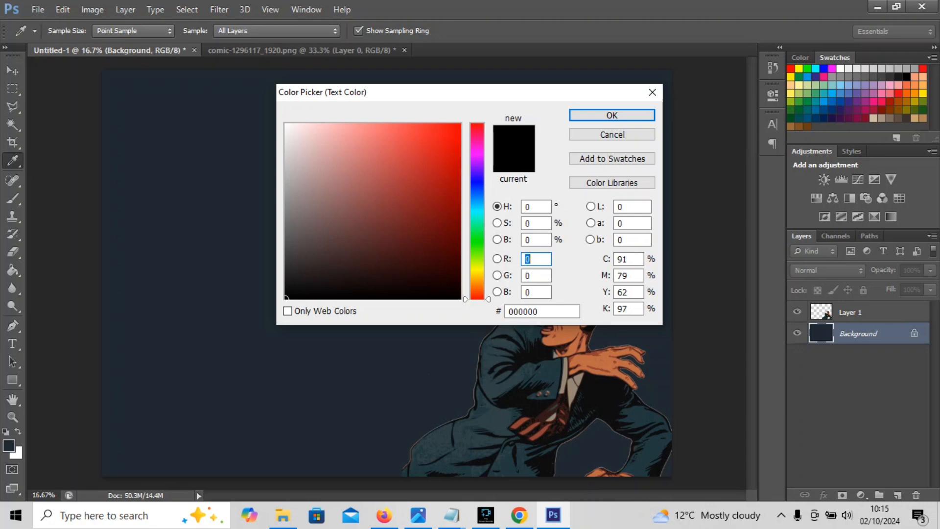
text(236)
key(Tab)
text(100)
key(Tab)
text(70)
key(Tab)
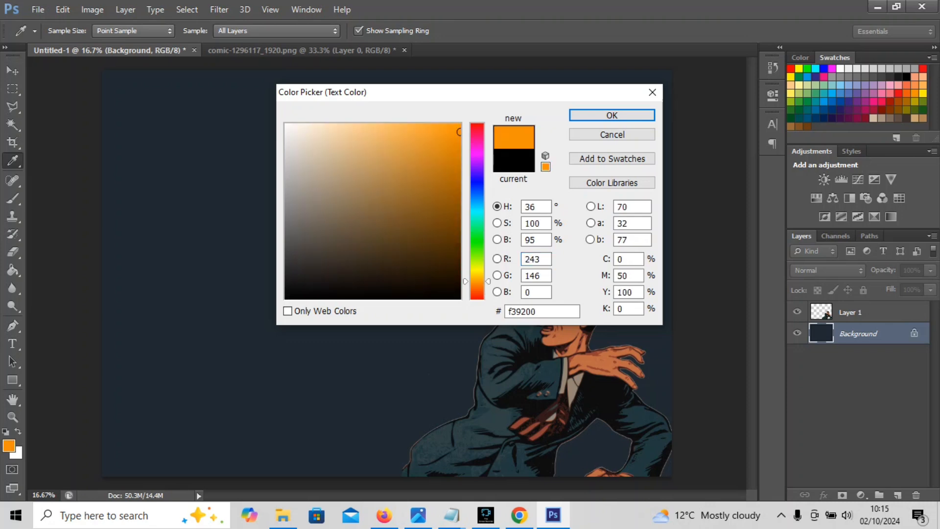
key(Return)
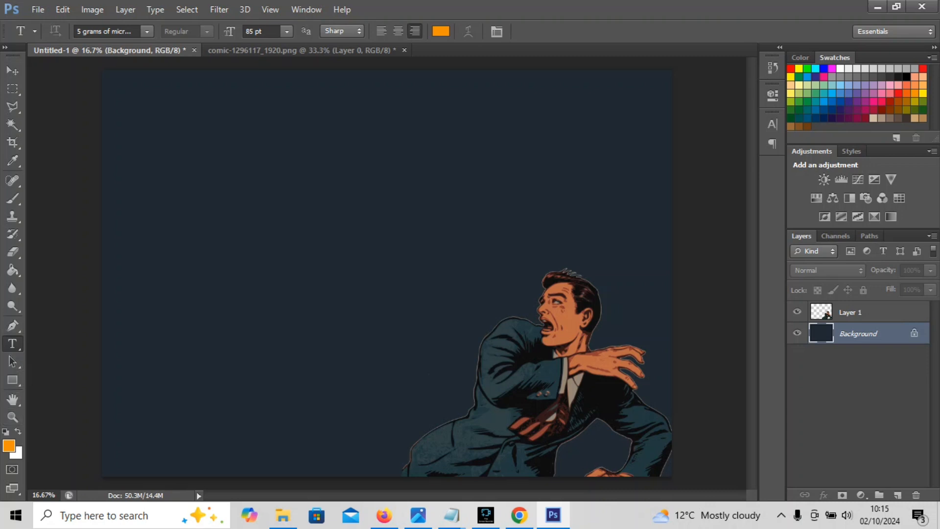
Step: Add the text WOKE at 85 pt and move it into the canvas's upper area, left of centre
click(149, 234)
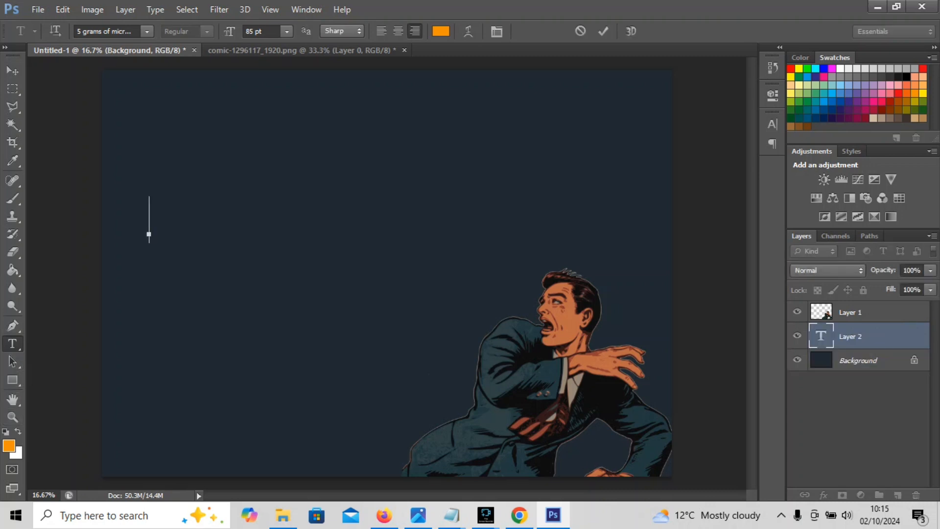
text(WOKE)
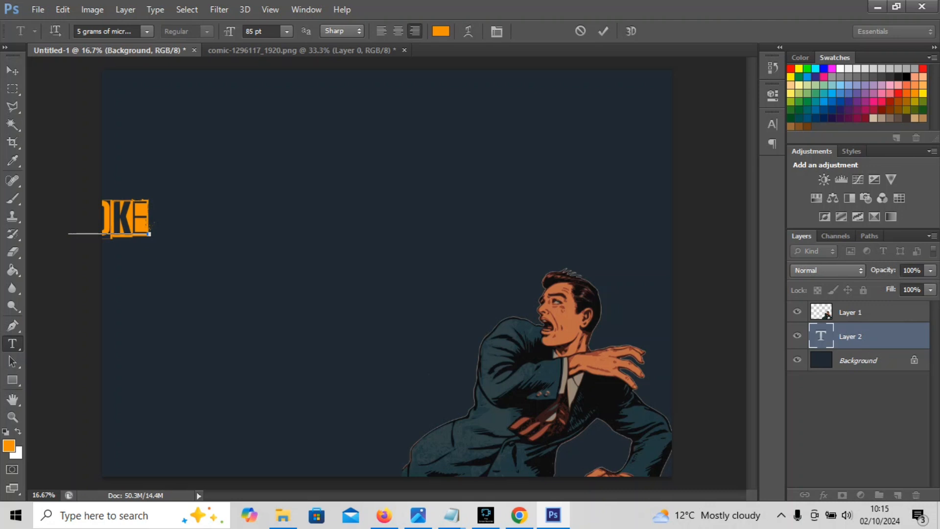
click(12, 71)
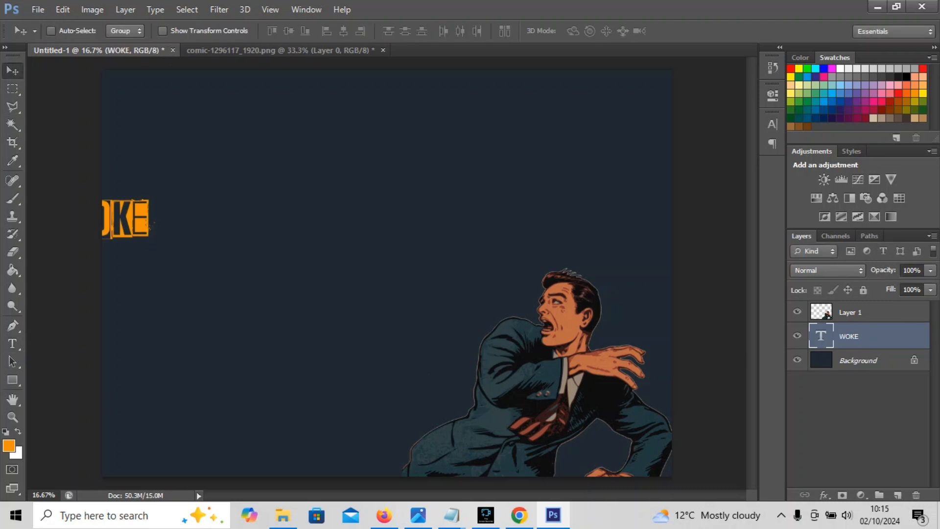
drag(108, 188, 295, 158)
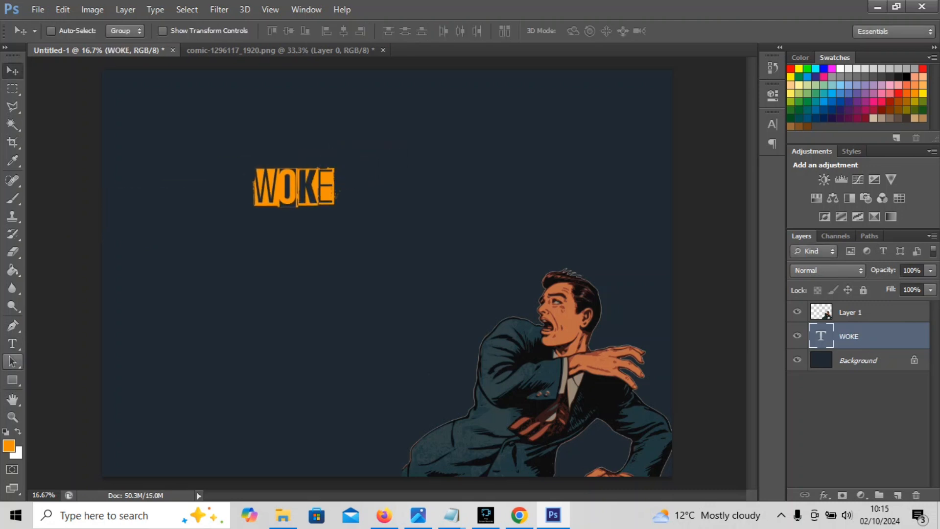
Step: Set the WOKE text's size to 300 pt and move the whole word into the canvas's upper-left area
click(12, 343)
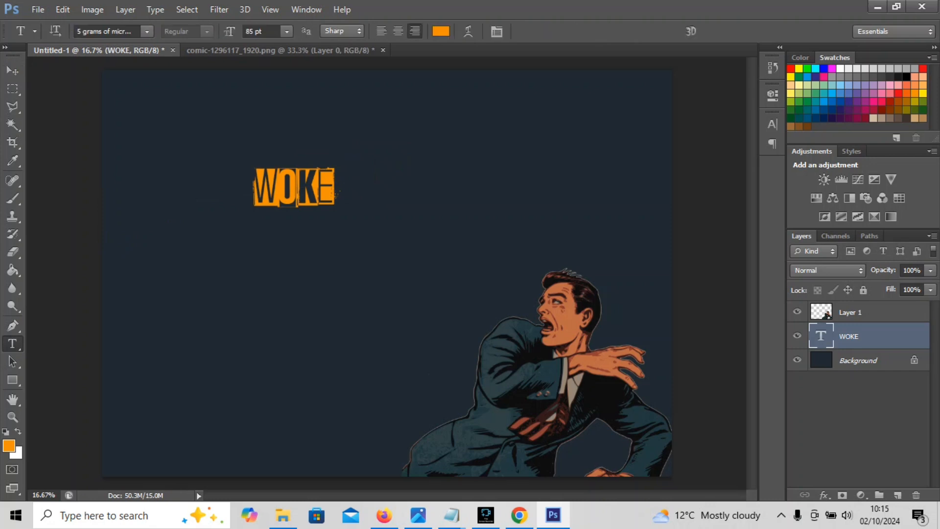
click(331, 189)
key(ctrl+a)
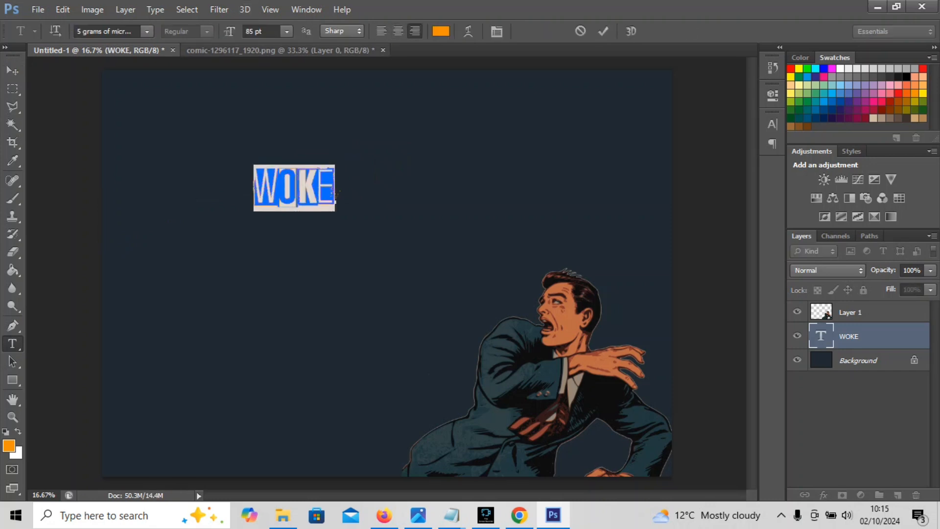
double_click(249, 32)
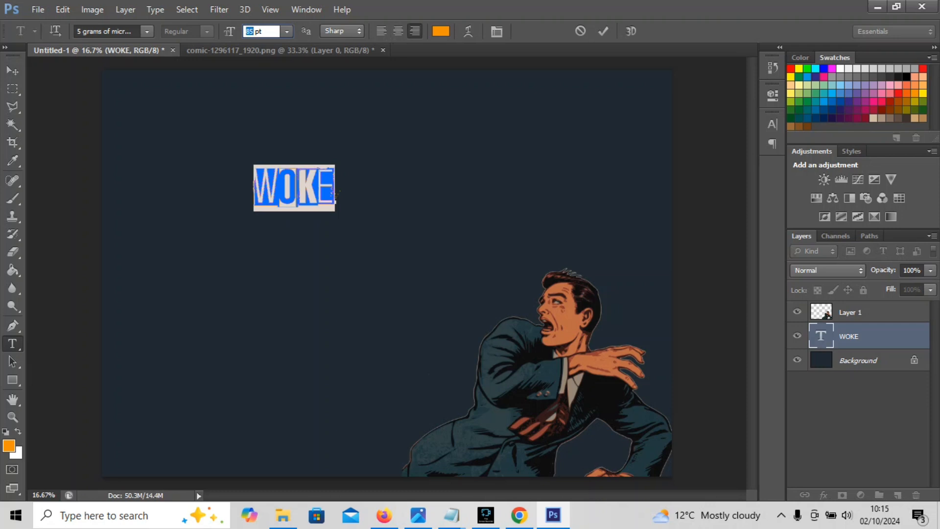
text(300)
key(Return)
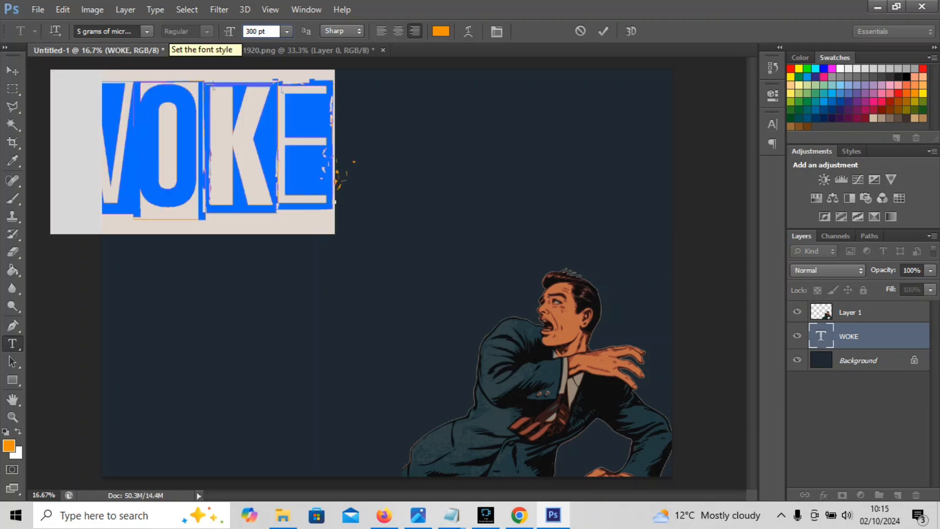
click(12, 70)
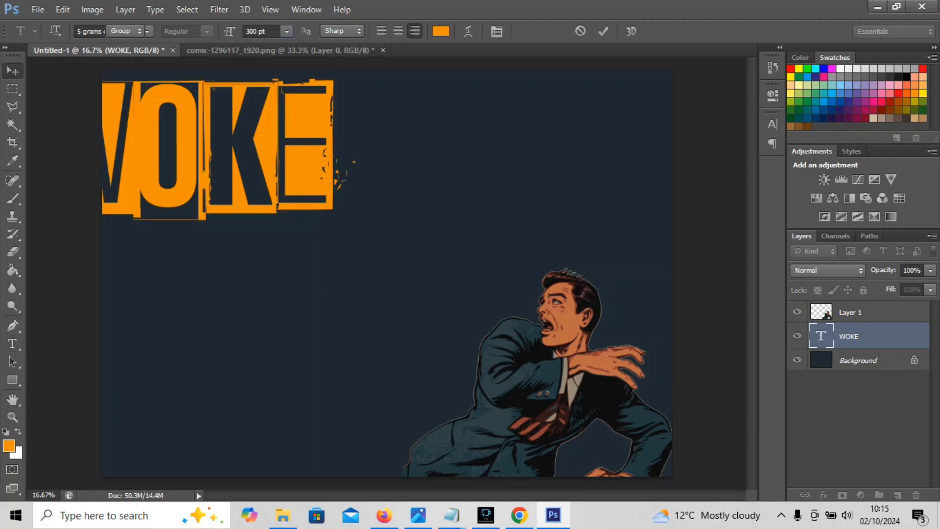
drag(229, 94, 249, 120)
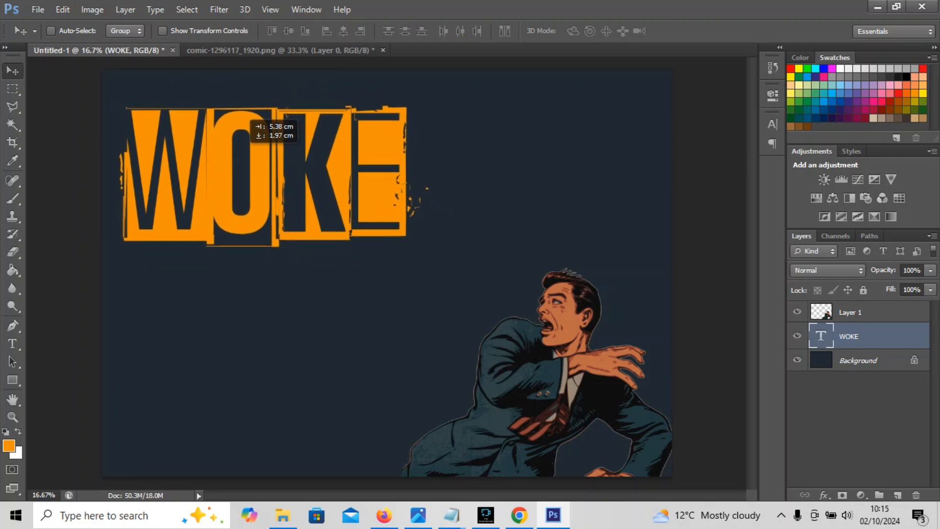
Step: Try the fonts Bernard MT Condensed and Candara on the WOKE text
click(12, 343)
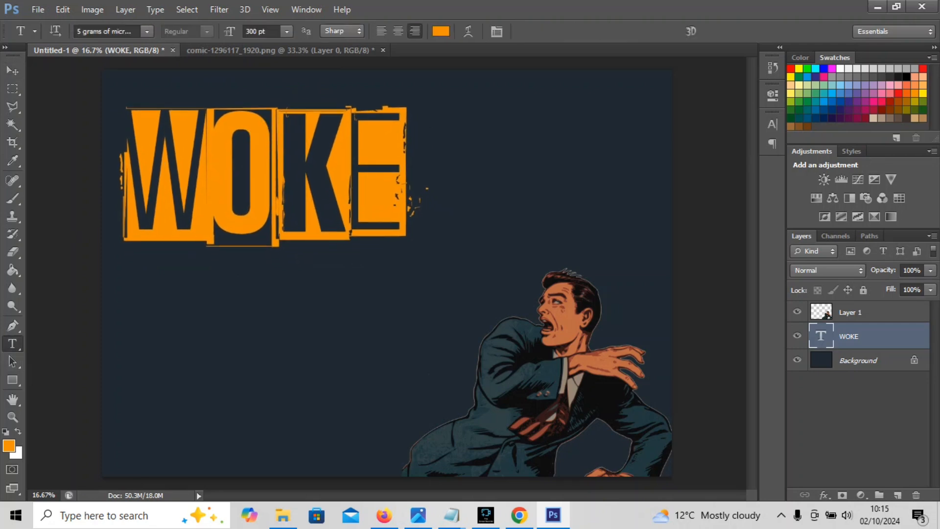
double_click(408, 229)
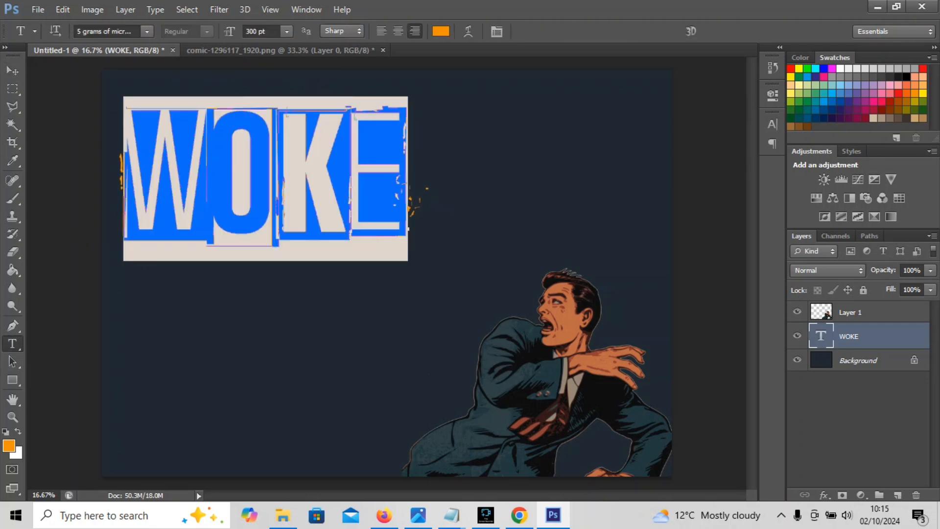
click(146, 31)
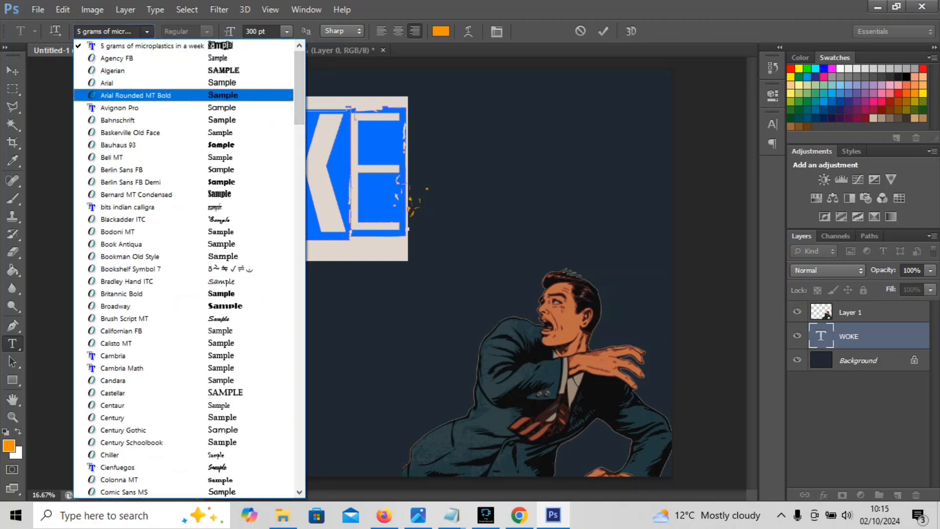
click(136, 194)
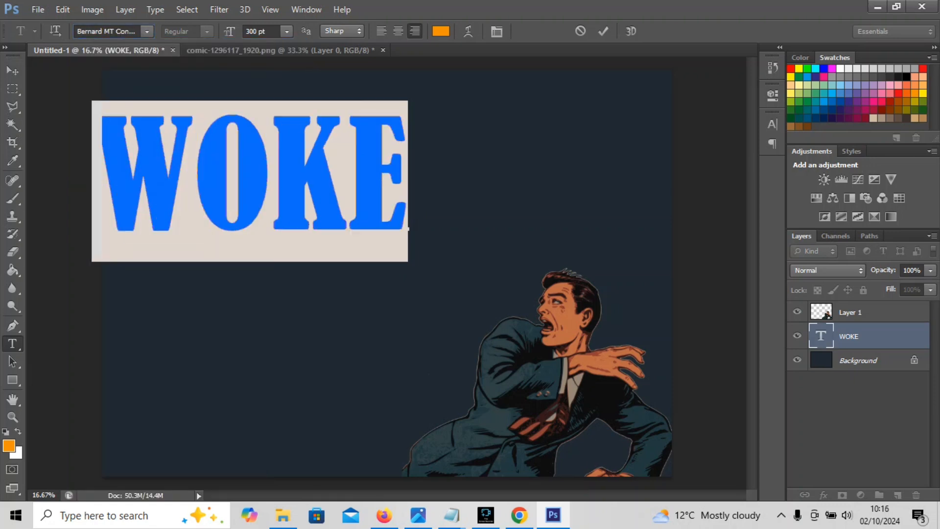
click(147, 30)
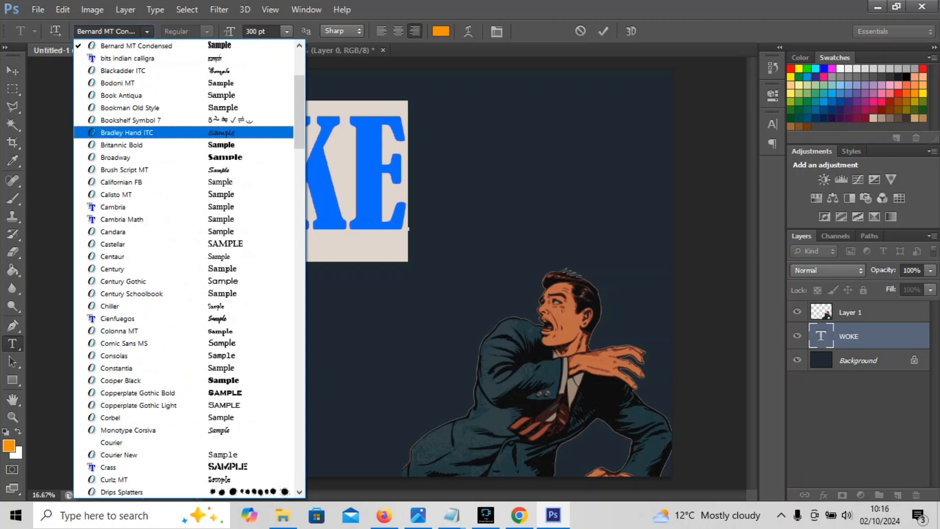
click(112, 231)
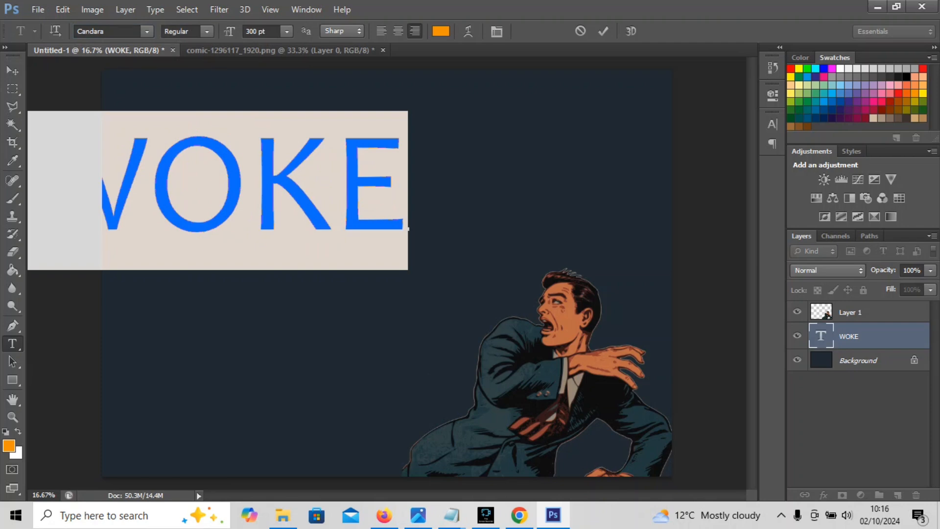
Step: Move the WOKE text to the canvas's upper-left corner and scale it proportionally to about 142% to span the canvas width
click(13, 71)
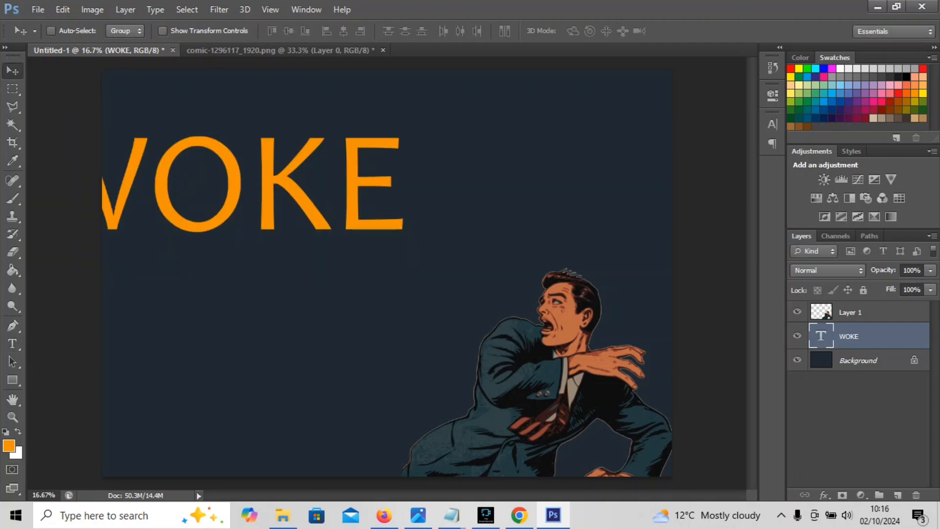
drag(199, 119, 291, 65)
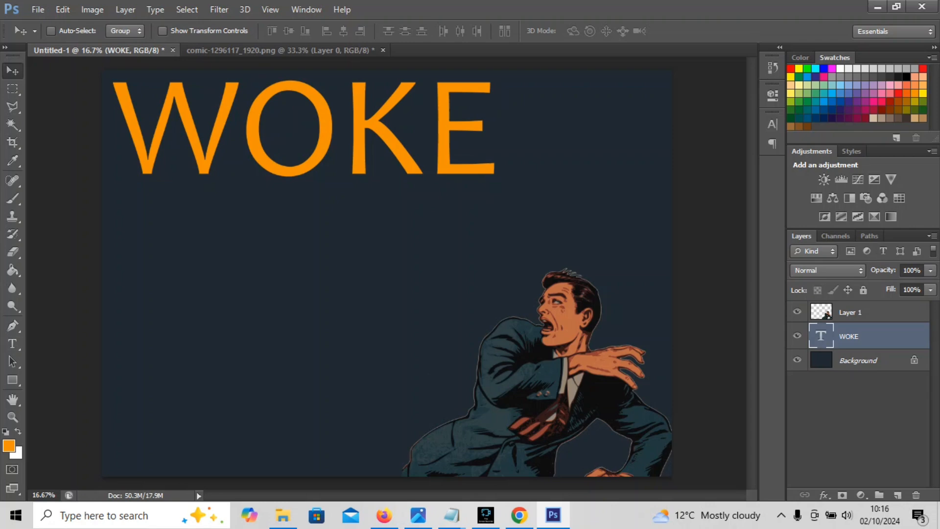
key(ctrl+t)
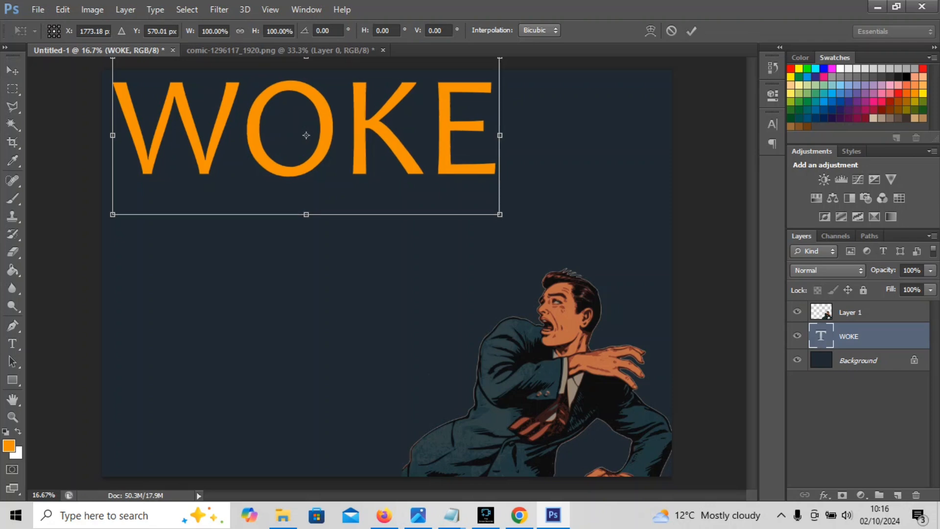
drag(498, 214, 659, 280)
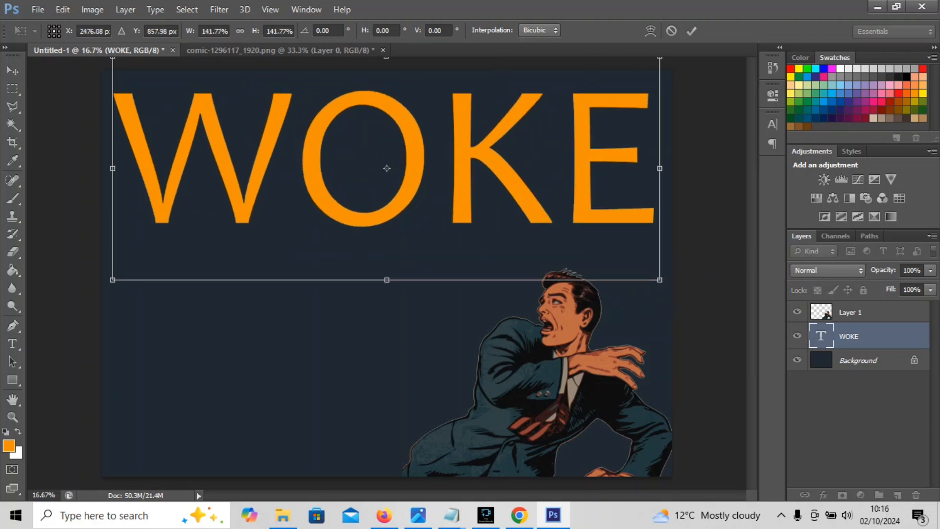
key(v)
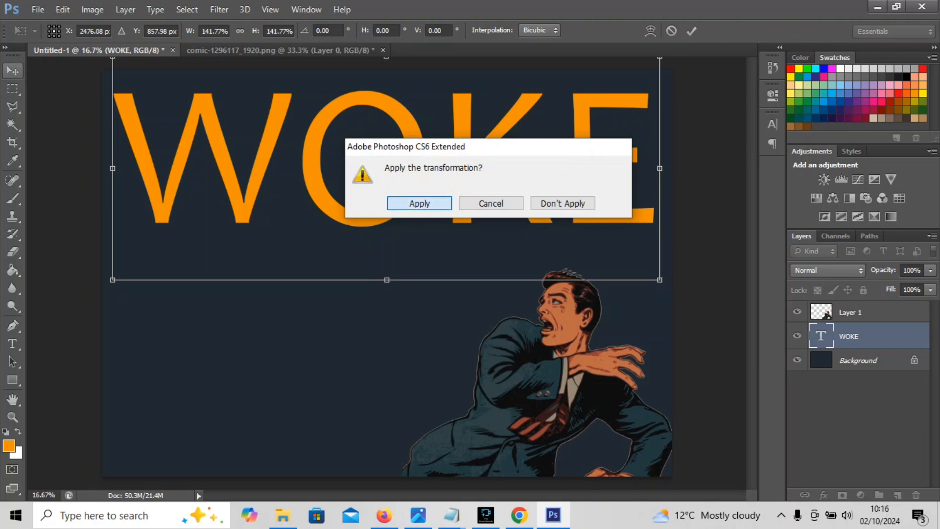
key(Return)
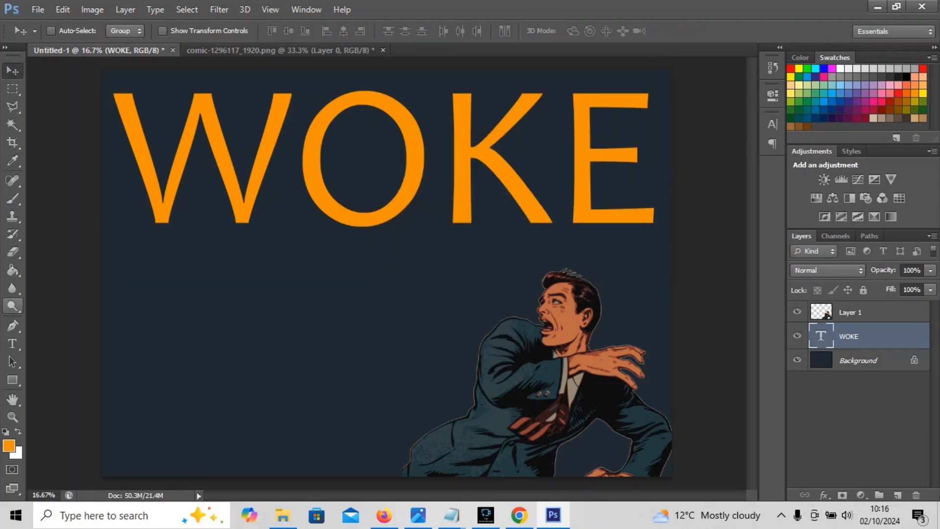
Step: Change the WOKE text's font to Gill Sans Ultra Bold and move it slightly down and left, inside the canvas's upper-left corner
click(12, 344)
click(553, 157)
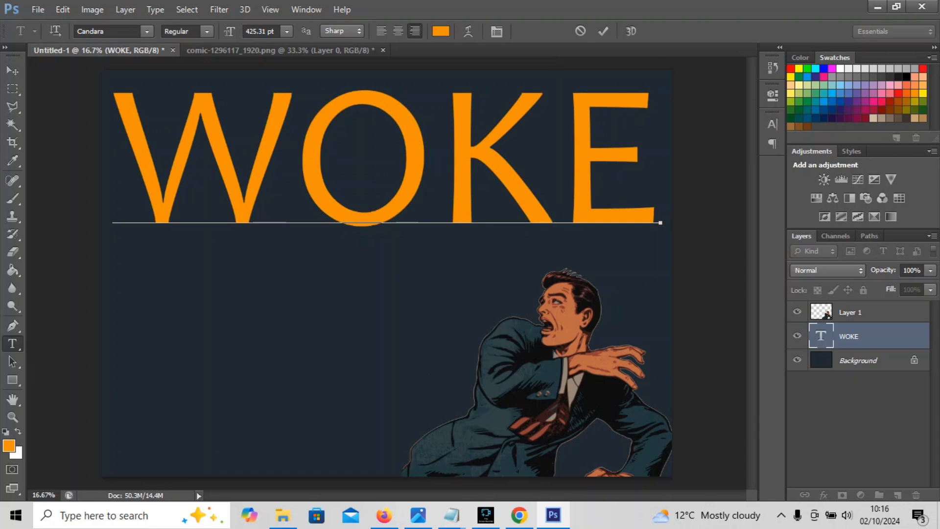
key(ctrl+a)
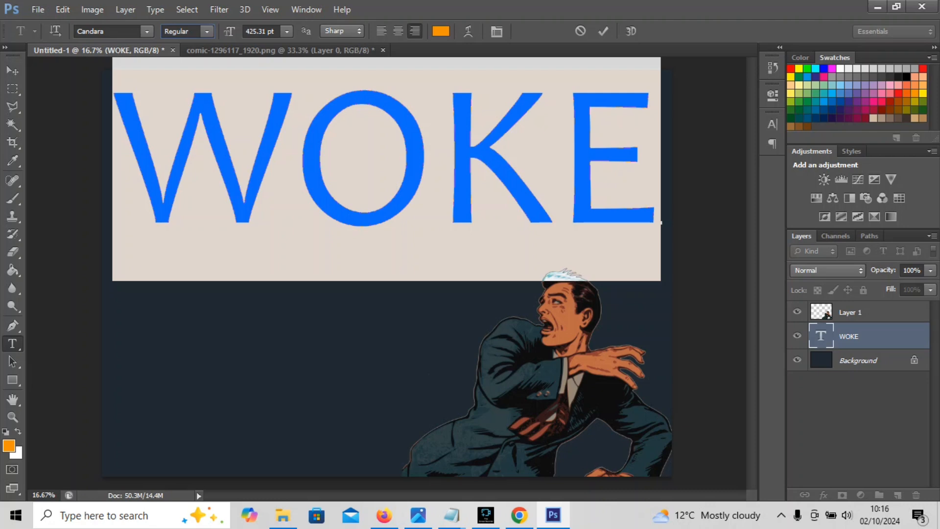
click(147, 31)
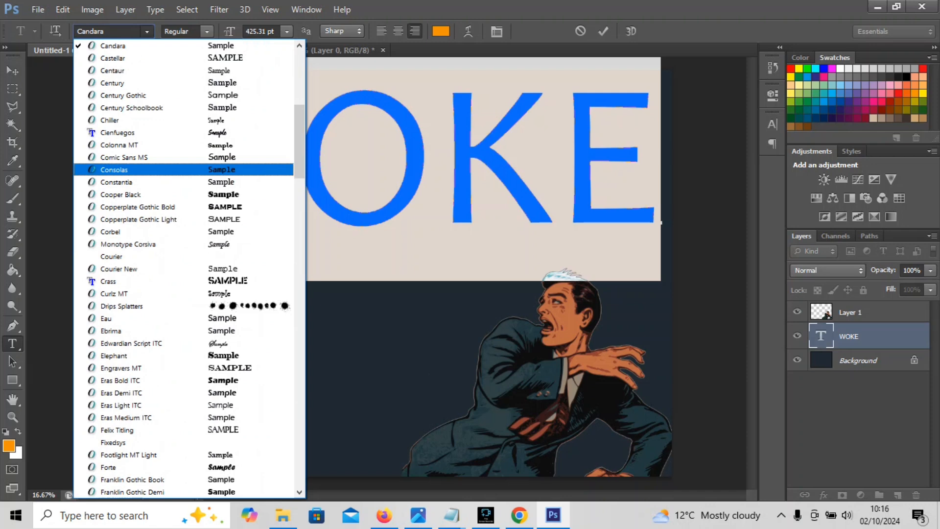
drag(299, 157, 299, 232)
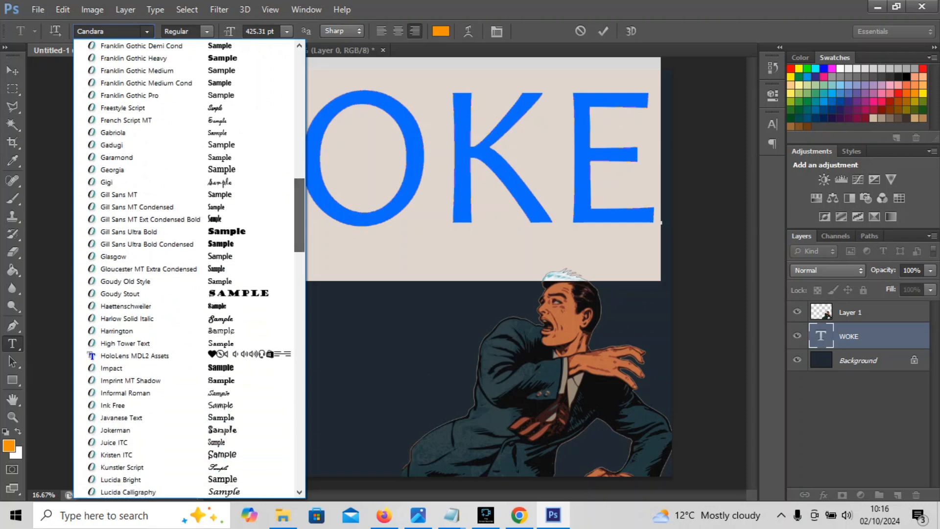
click(128, 232)
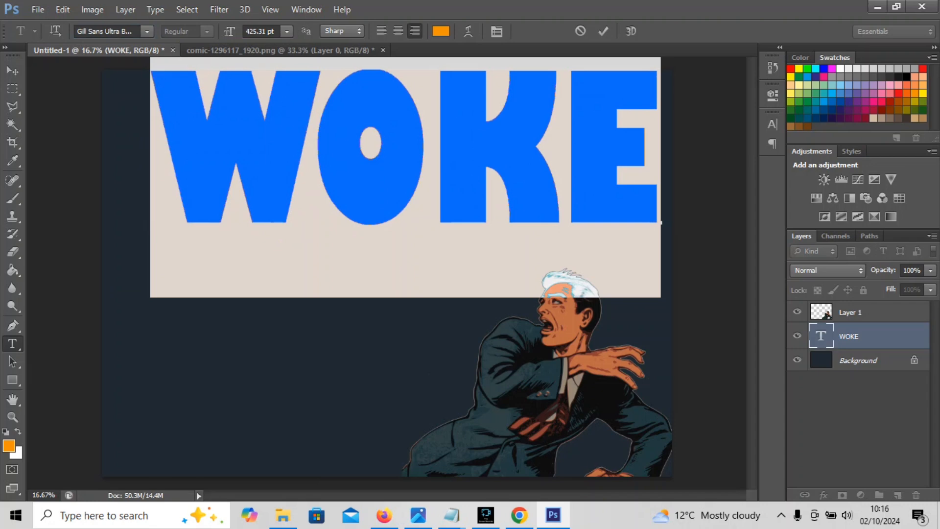
click(151, 147)
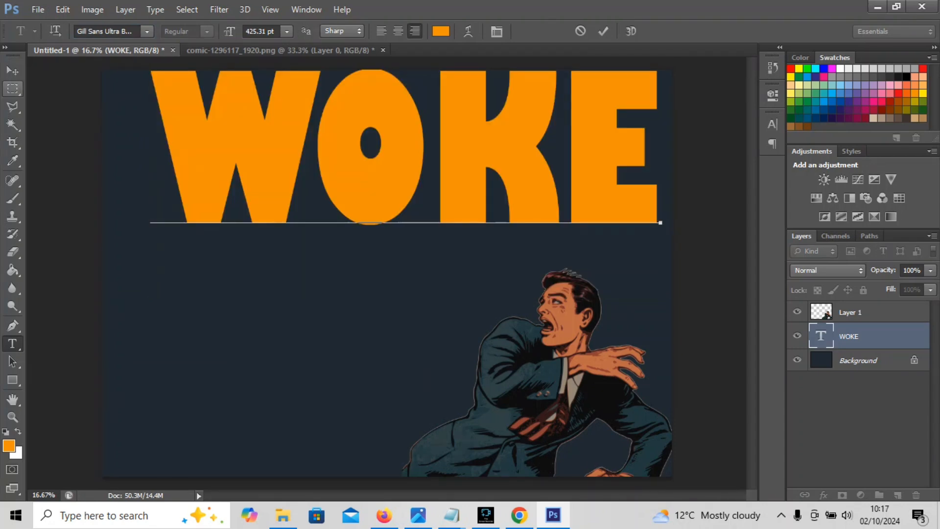
click(13, 70)
drag(264, 115, 222, 126)
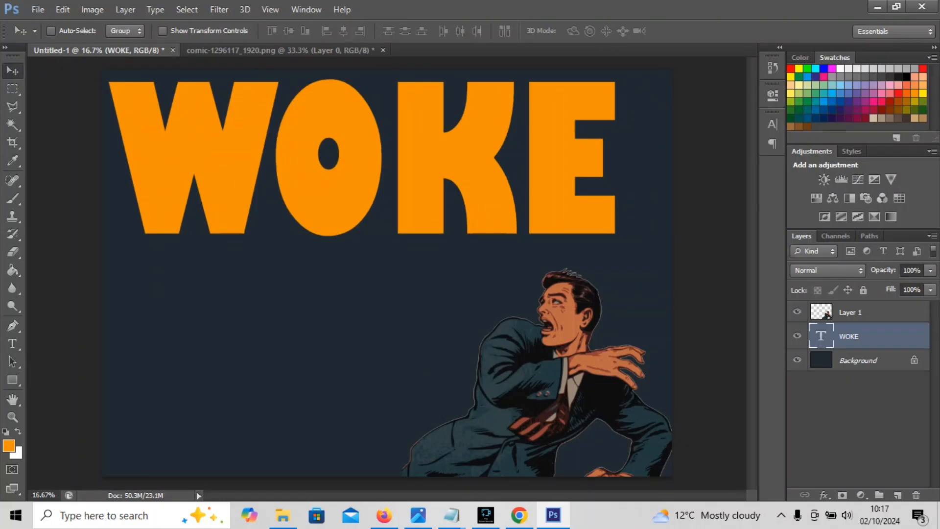
Step: Set the WOKE text's size to 450 pt and reposition it to span the upper part of the canvas
click(12, 343)
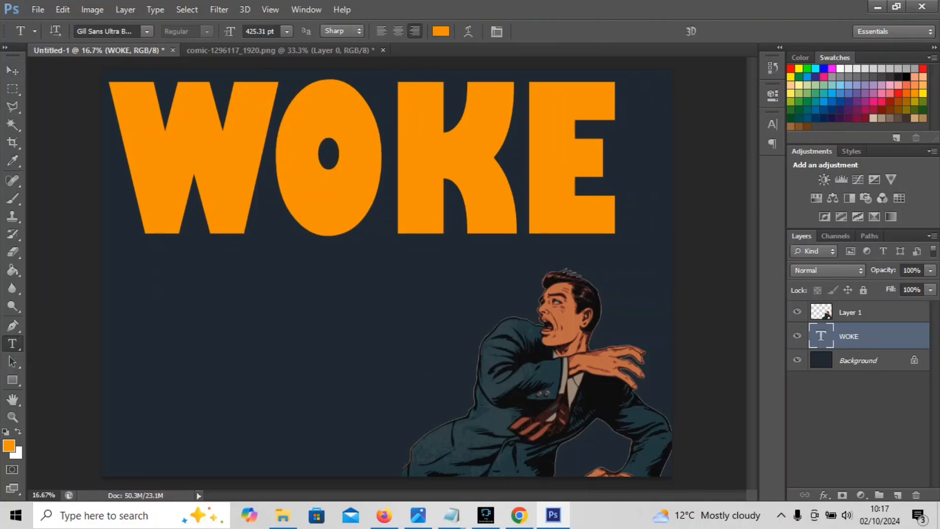
double_click(607, 196)
key(ctrl)
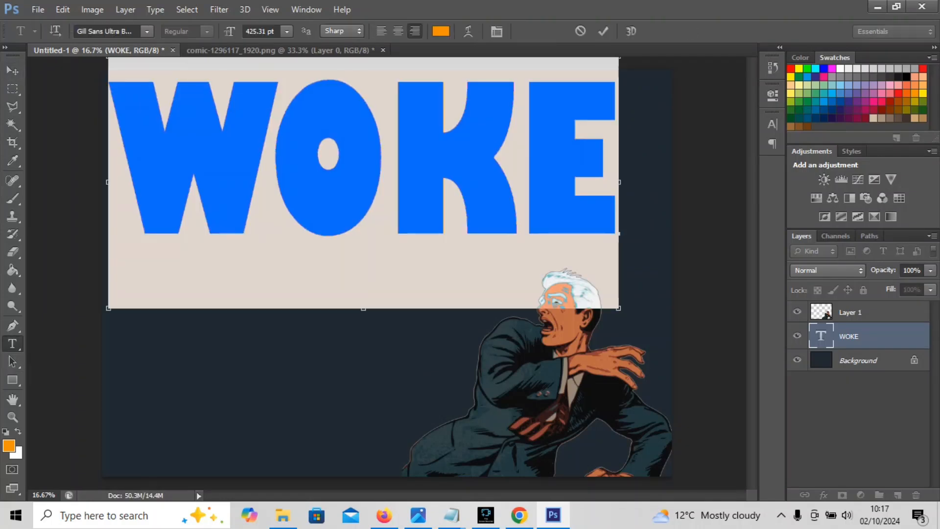
key(ctrl+t)
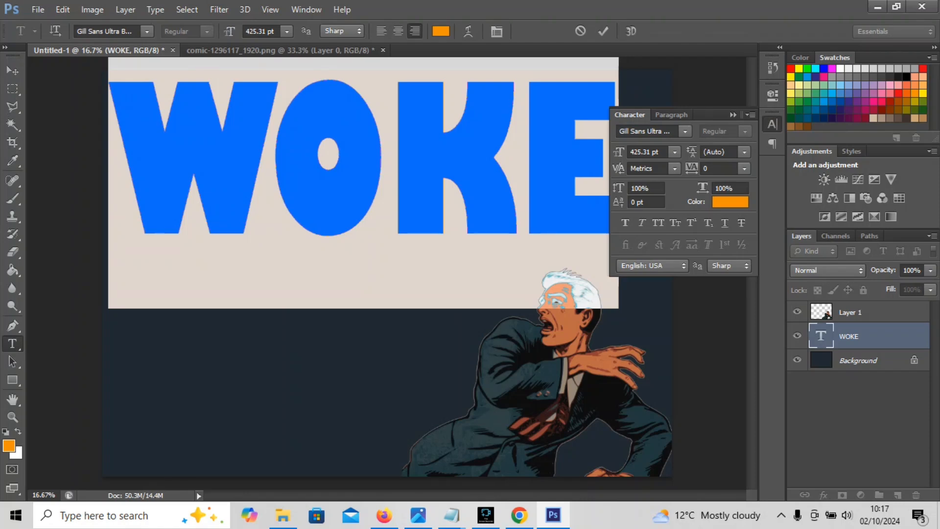
click(389, 157)
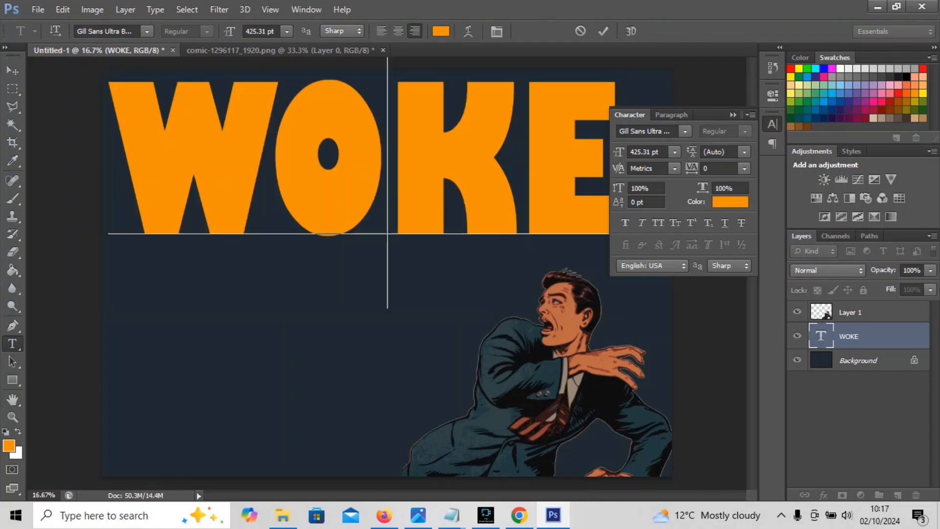
click(605, 158)
key(ctrl+a)
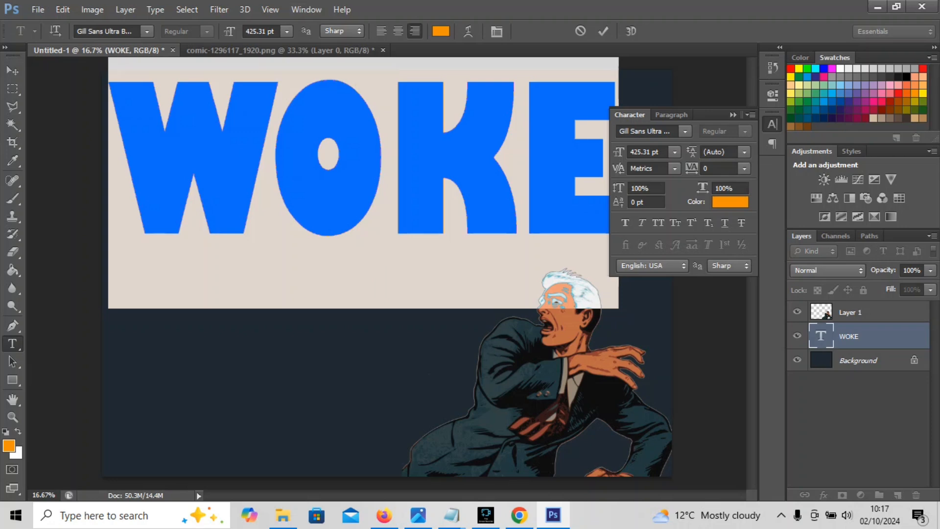
click(287, 31)
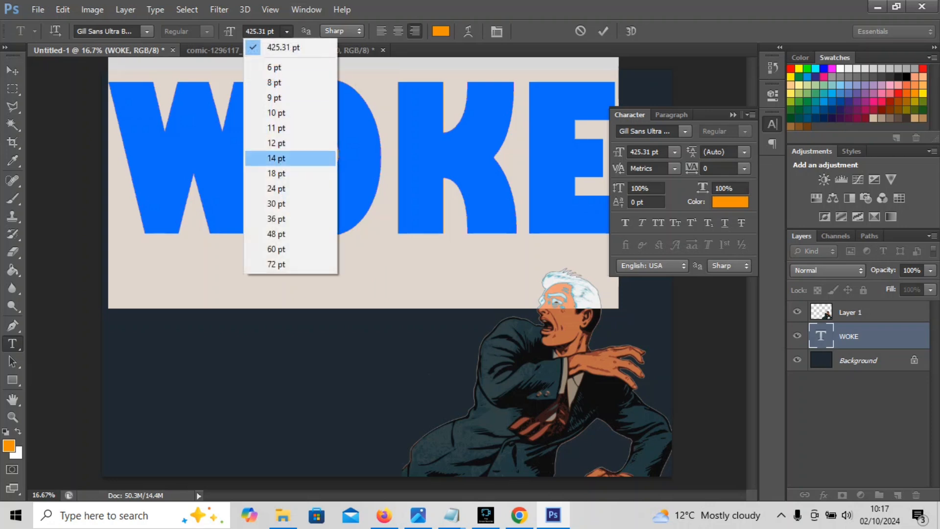
click(287, 31)
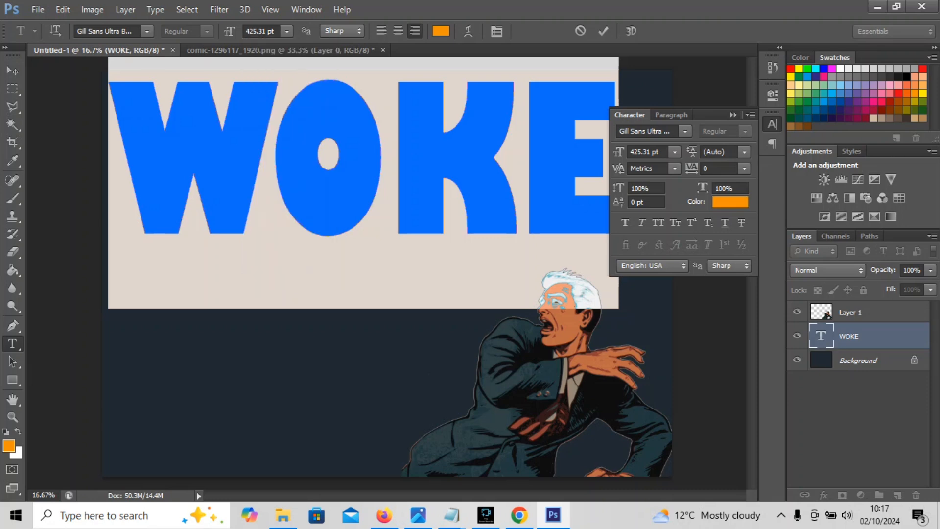
click(260, 31)
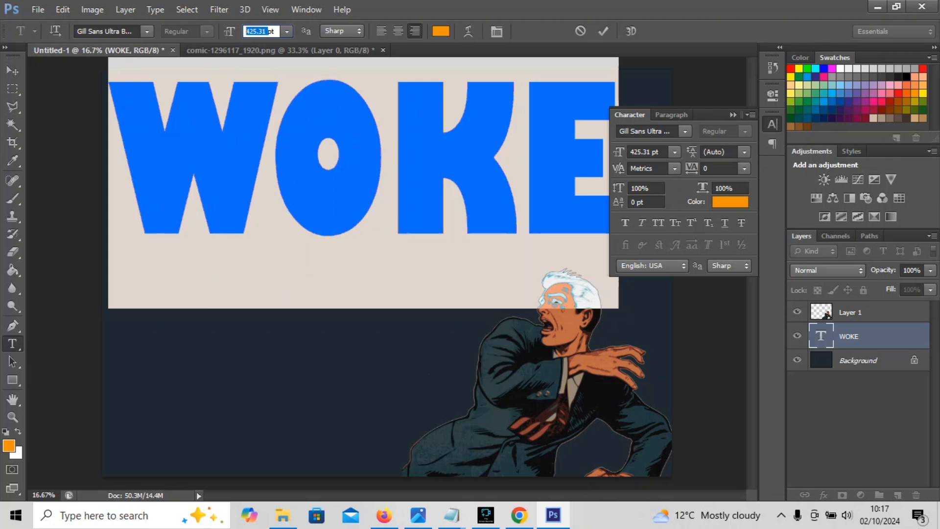
text(450)
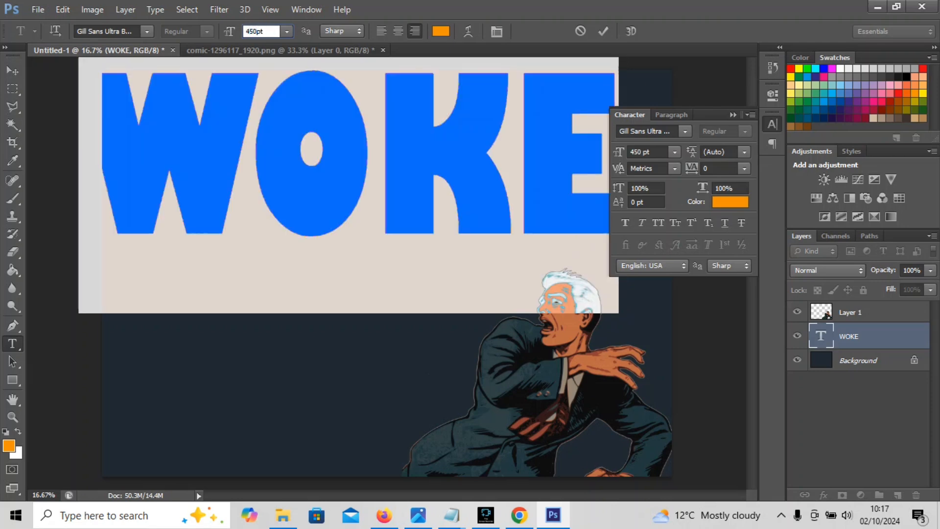
click(12, 70)
drag(272, 87, 306, 100)
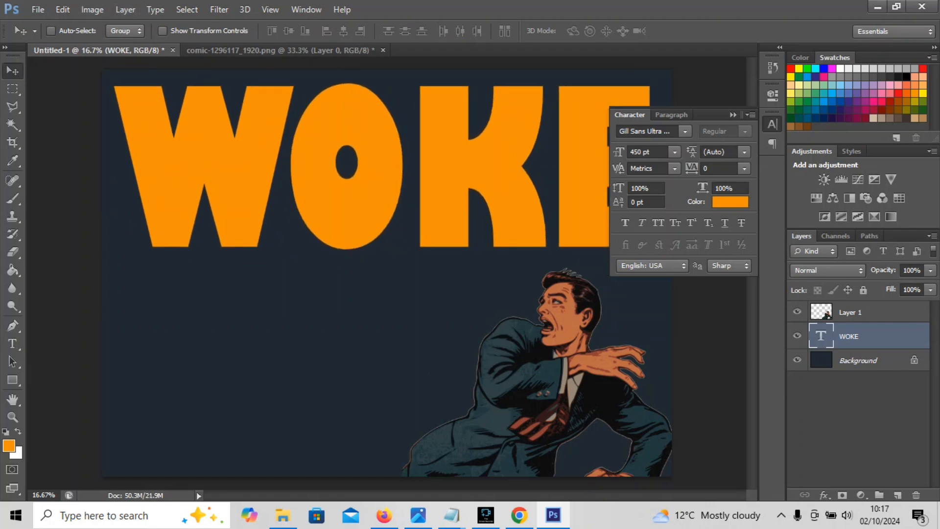
Step: Set the WOKE text's horizontal scale to 80% and move it into the canvas's upper-left corner
click(13, 343)
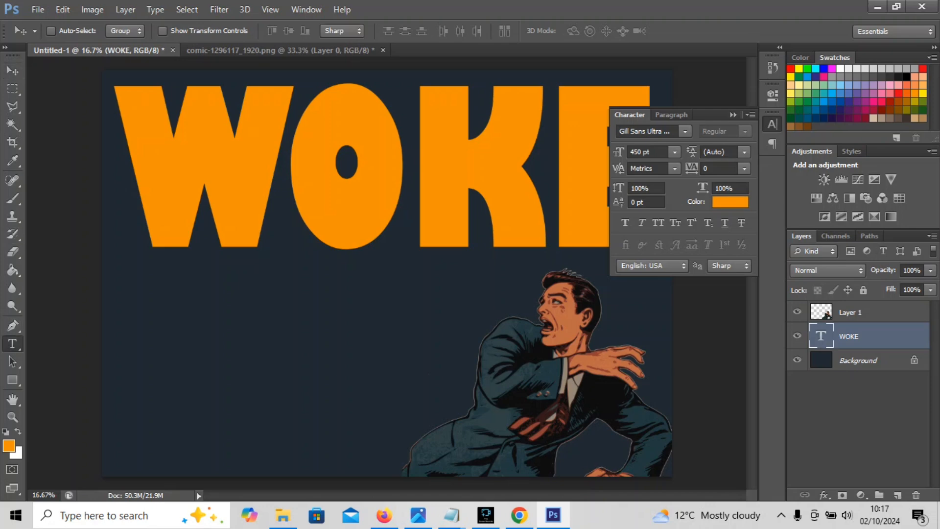
click(285, 166)
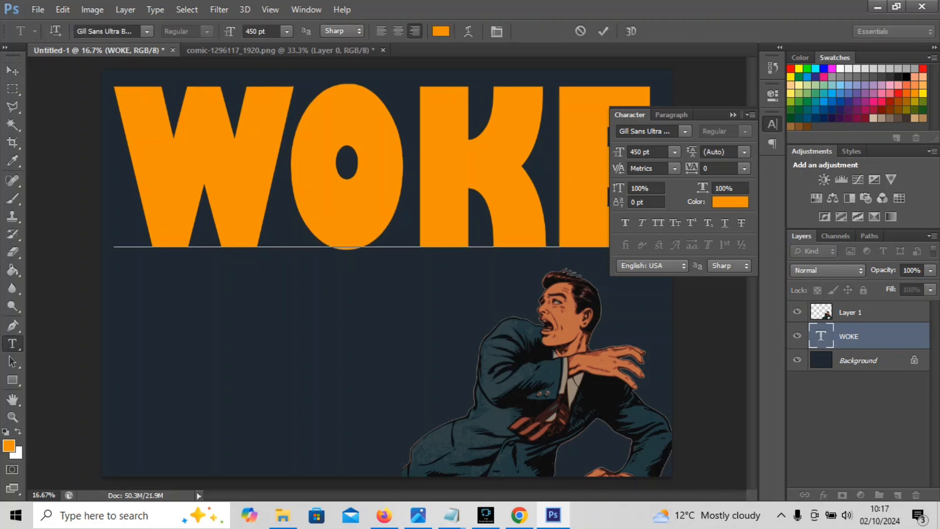
right_click(250, 231)
click(287, 240)
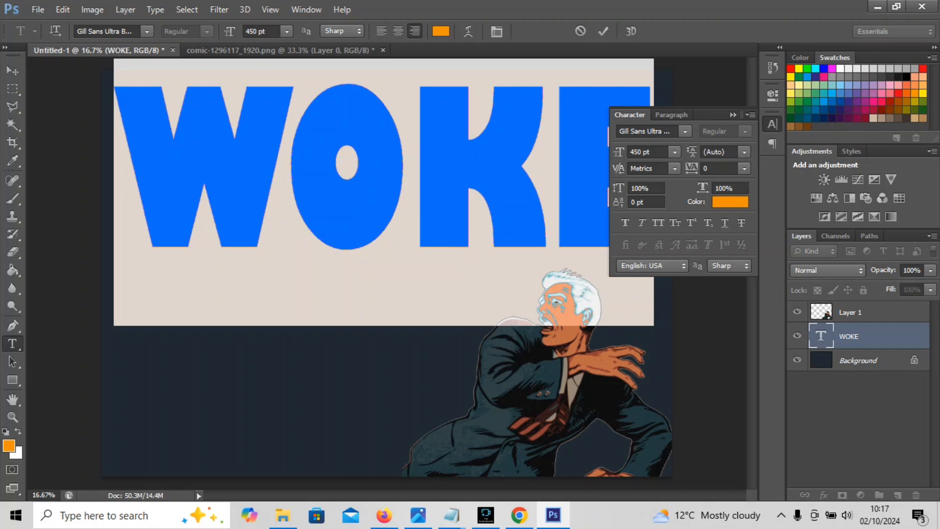
drag(739, 188, 641, 222)
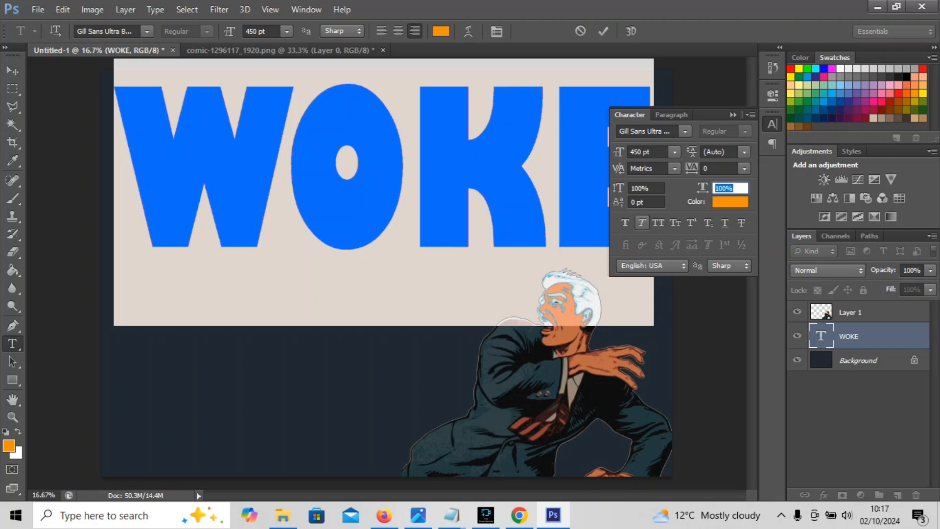
text(80)
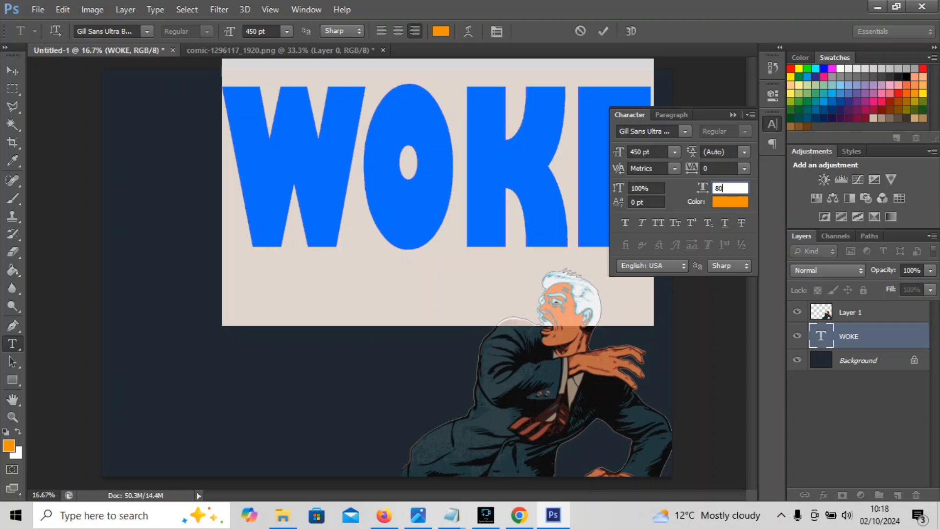
click(12, 70)
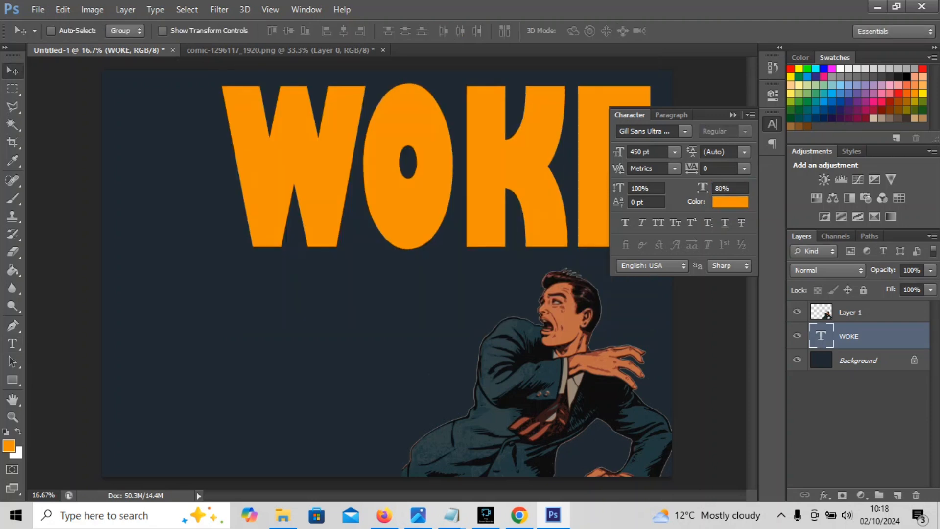
drag(313, 132, 201, 129)
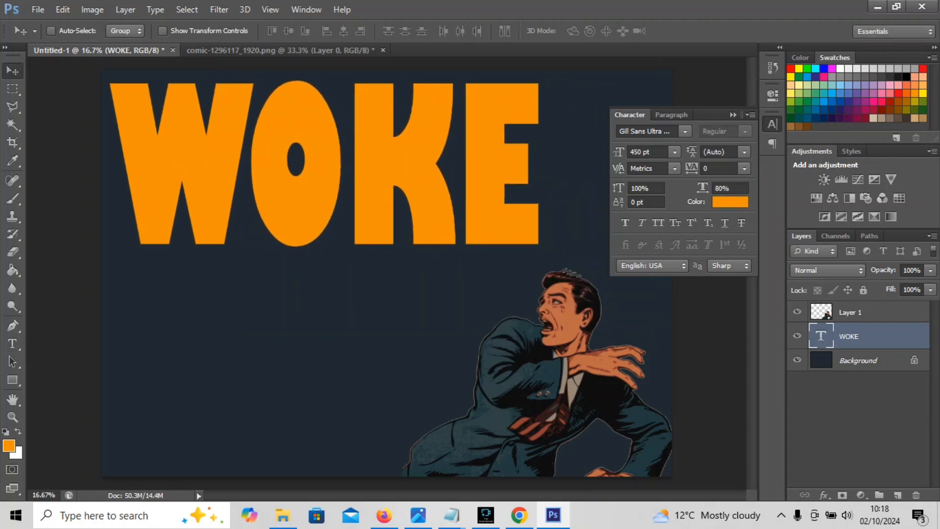
click(750, 114)
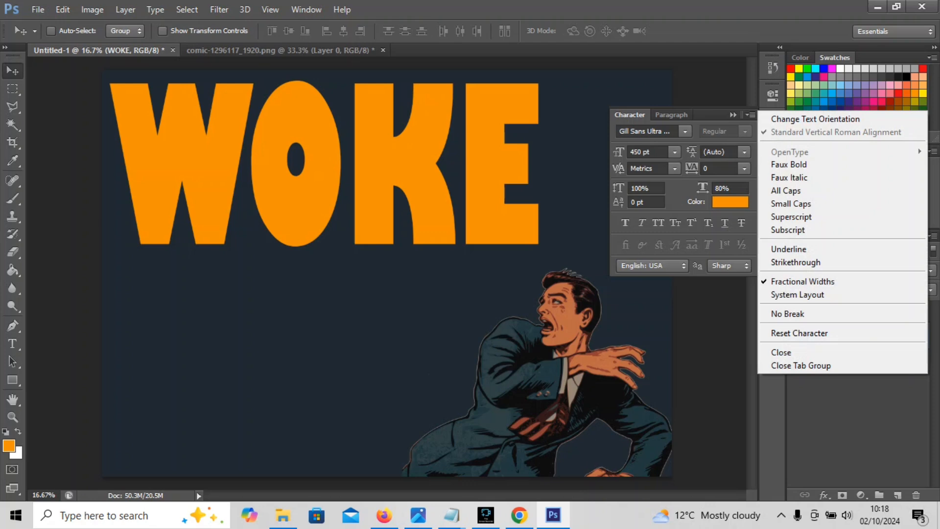
click(733, 114)
click(732, 114)
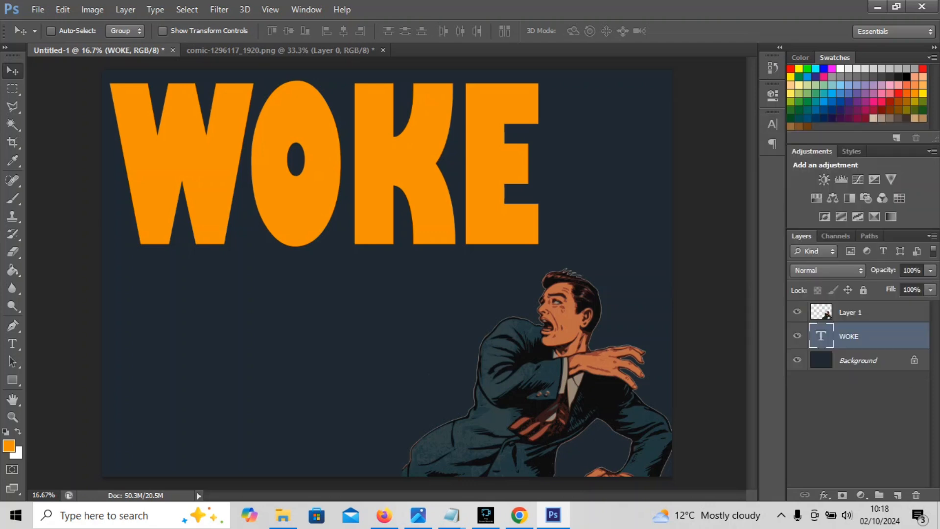
Step: Scale the WOKE text proportionally to about 130% to span the canvas width and move it slightly up
key(ctrl+t)
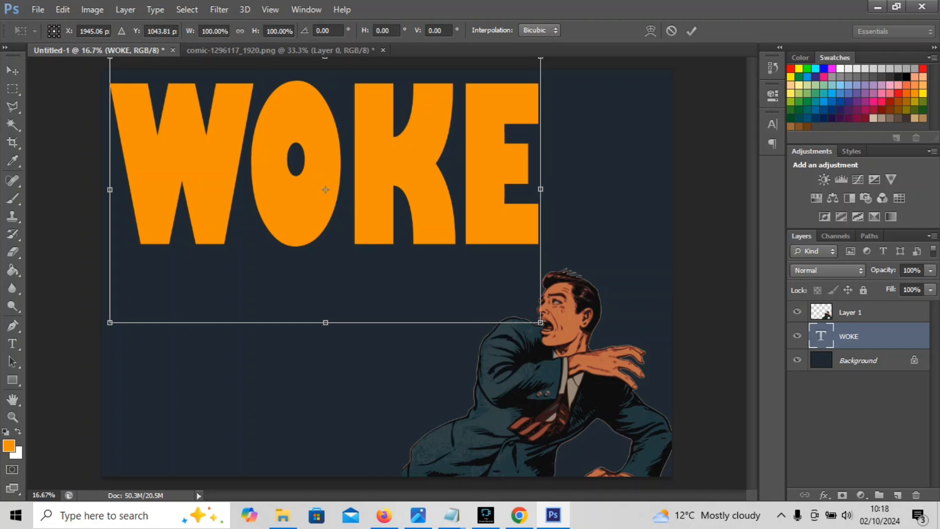
drag(541, 322, 669, 402)
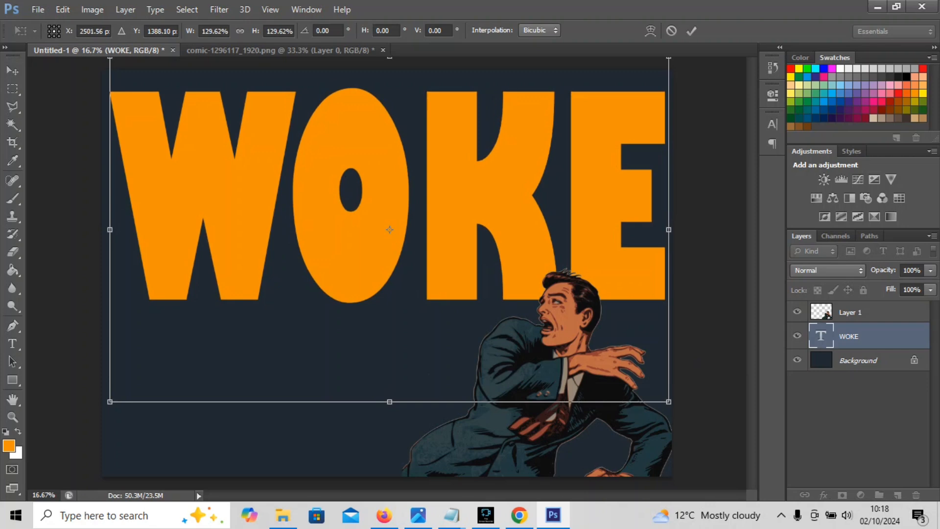
click(12, 71)
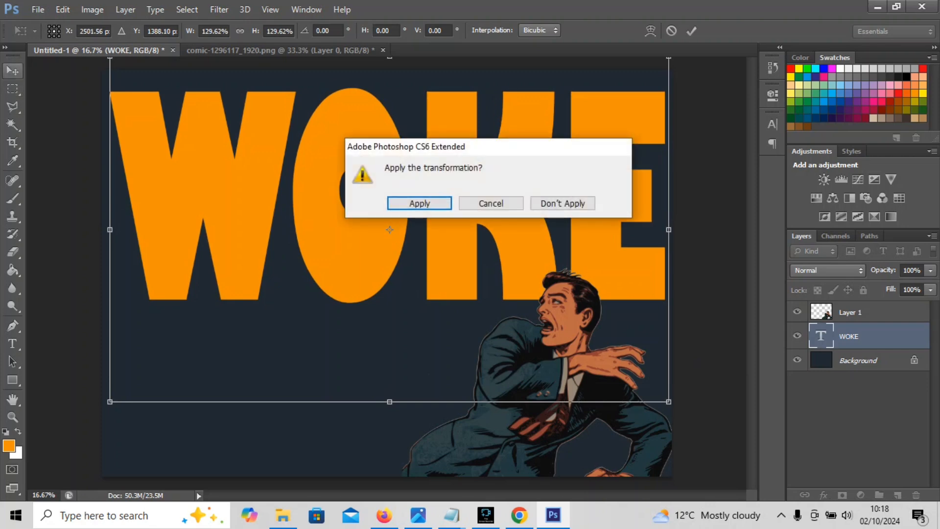
key(Return)
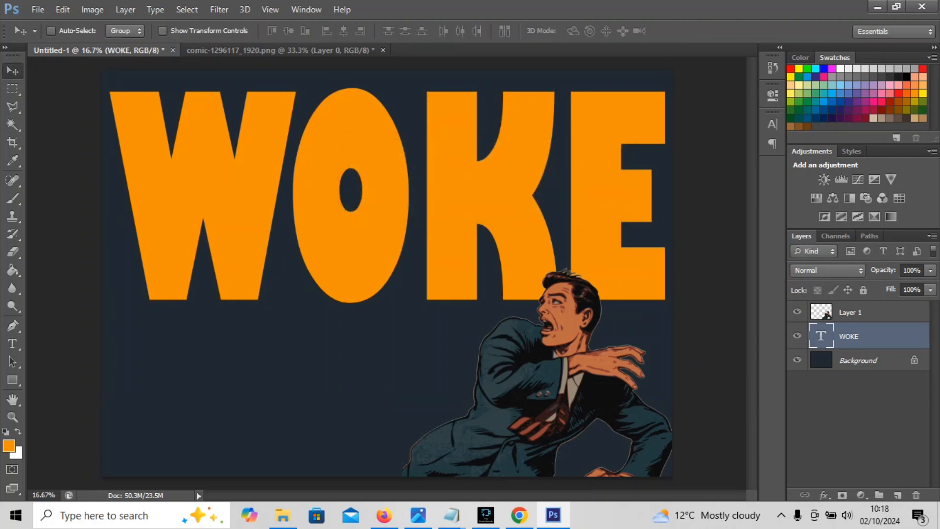
drag(412, 173, 413, 161)
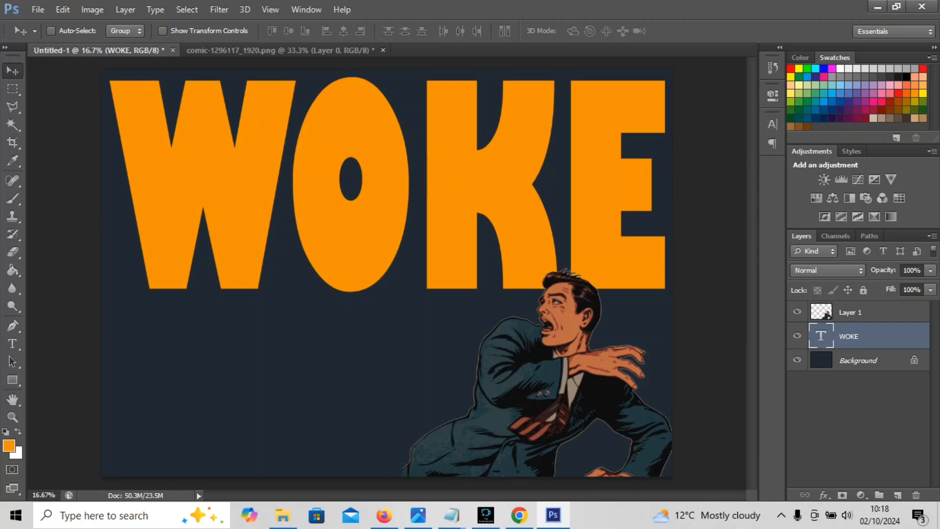
Step: Stretch the WOKE text vertically to about 133% and position it just inside the canvas's upper edge
key(ctrl+t)
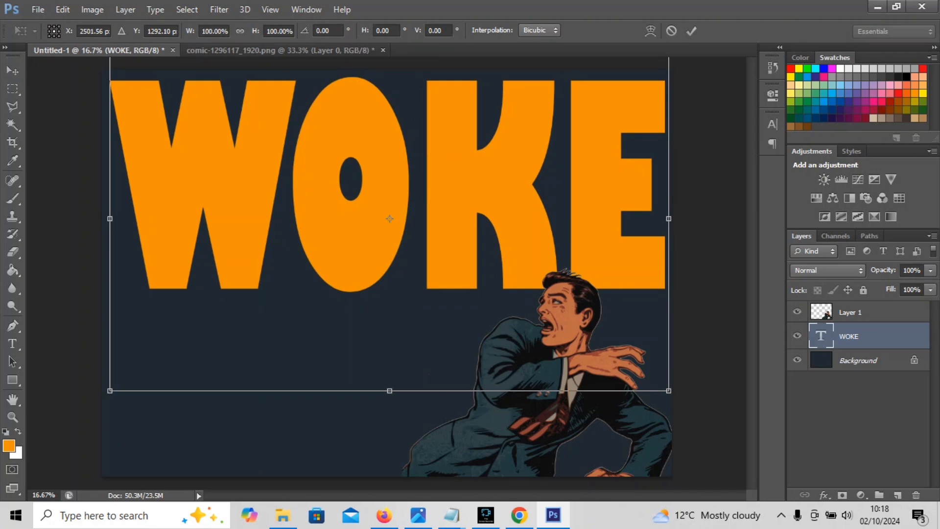
drag(390, 391, 389, 505)
drag(390, 274, 388, 257)
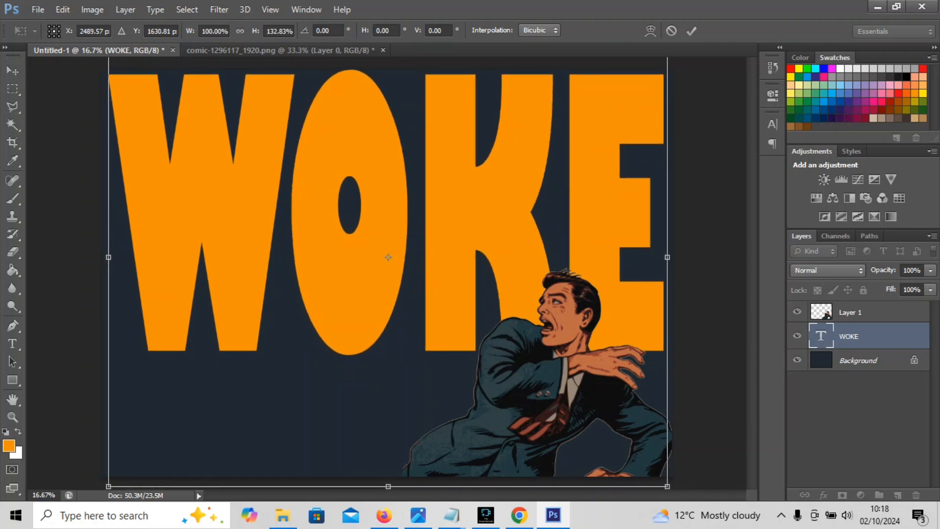
key(v)
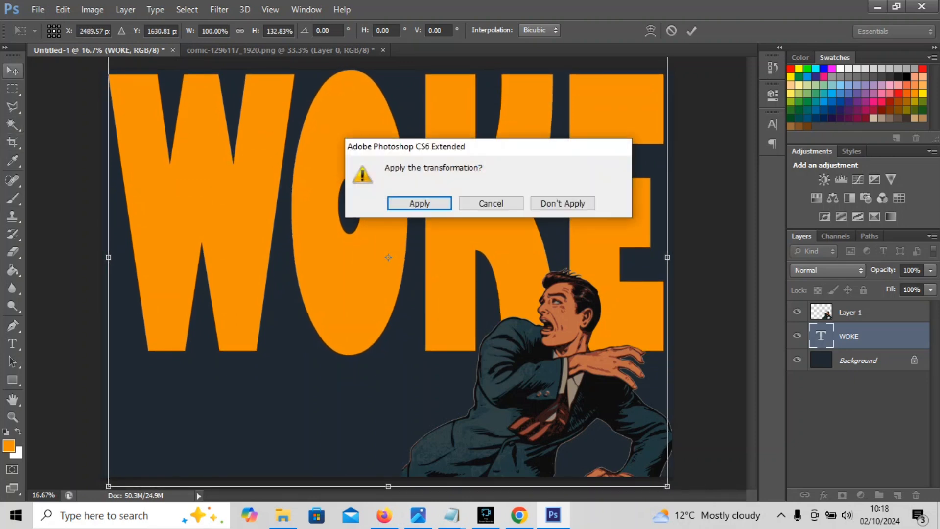
key(Return)
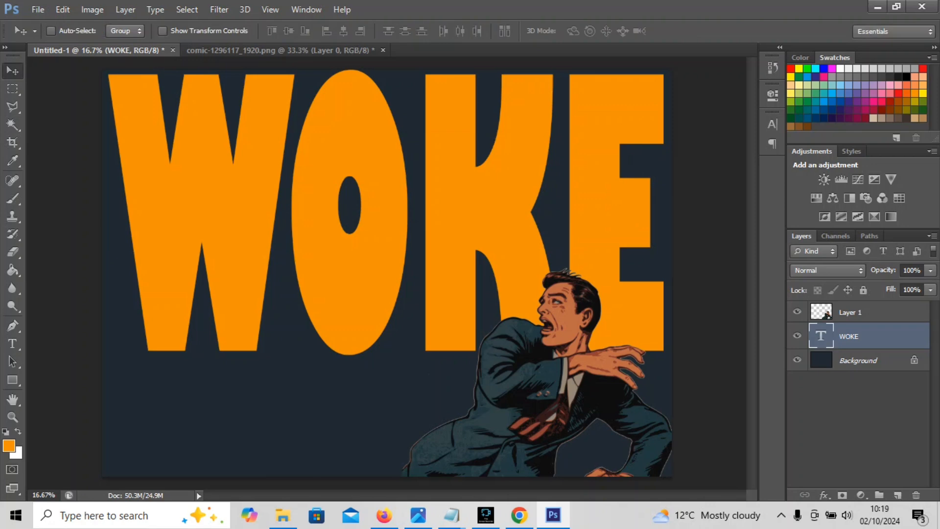
drag(358, 135, 360, 138)
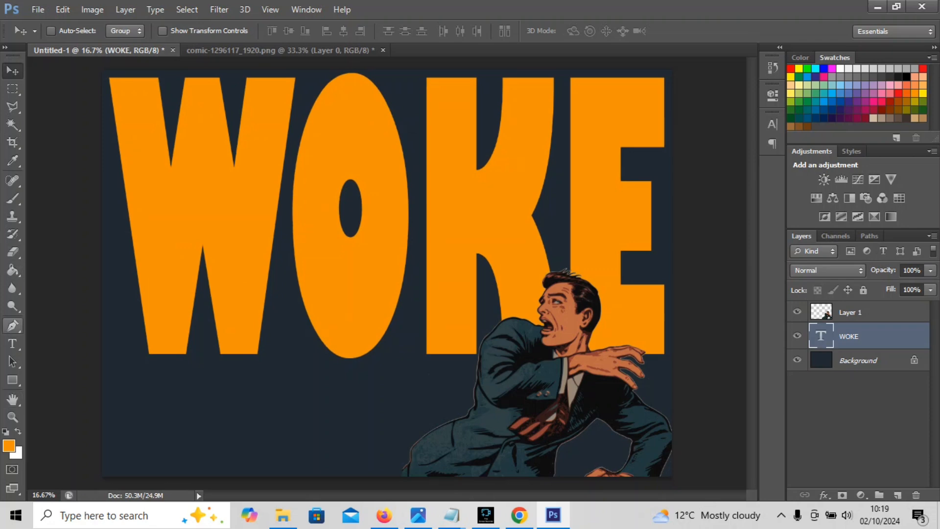
Step: Try a 40 pt size and the Arial font on the WOKE text
click(13, 343)
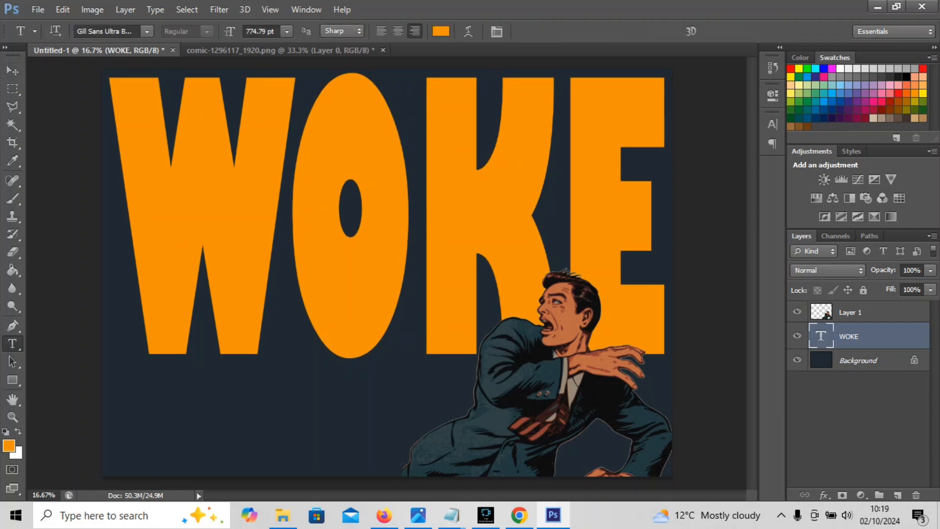
drag(275, 31, 56, 30)
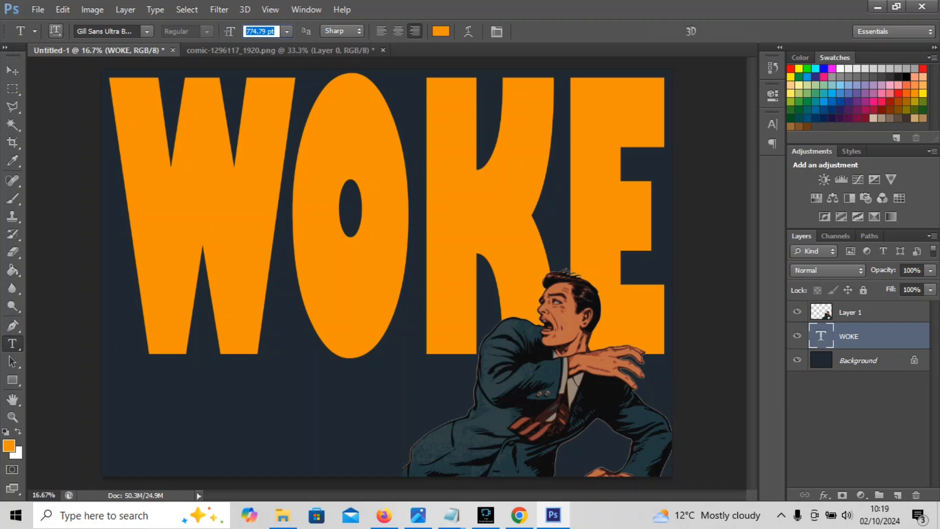
text(40)
click(147, 30)
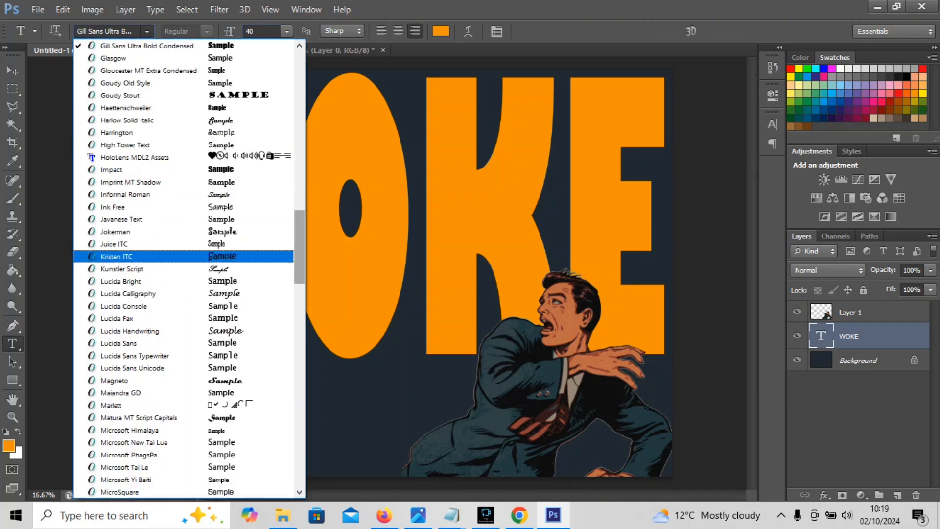
drag(299, 256, 299, 83)
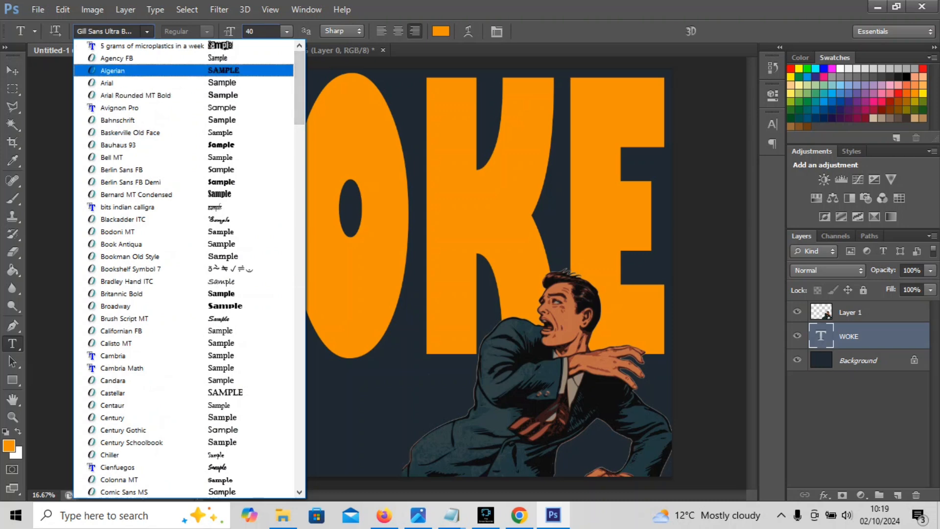
click(183, 83)
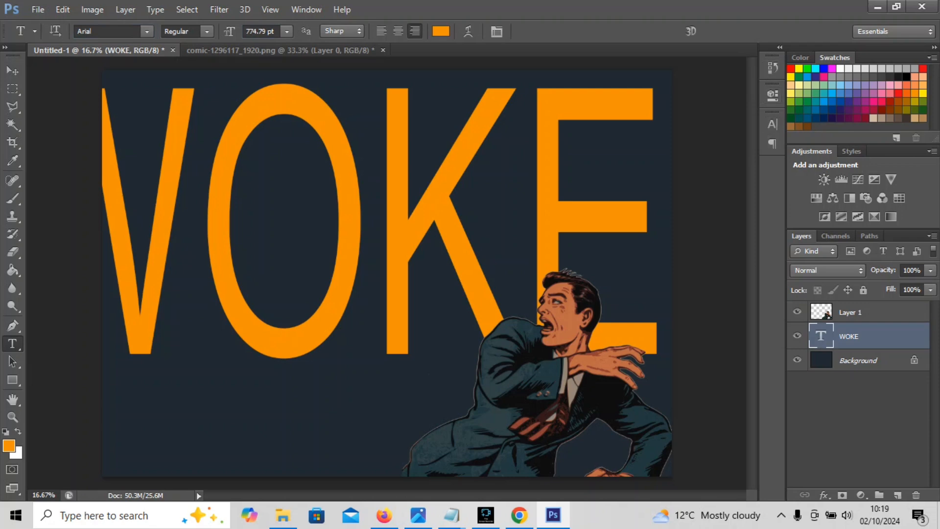
Step: Undo the WOKE text's font changes by deleting the last two Set Character Style history states
click(773, 68)
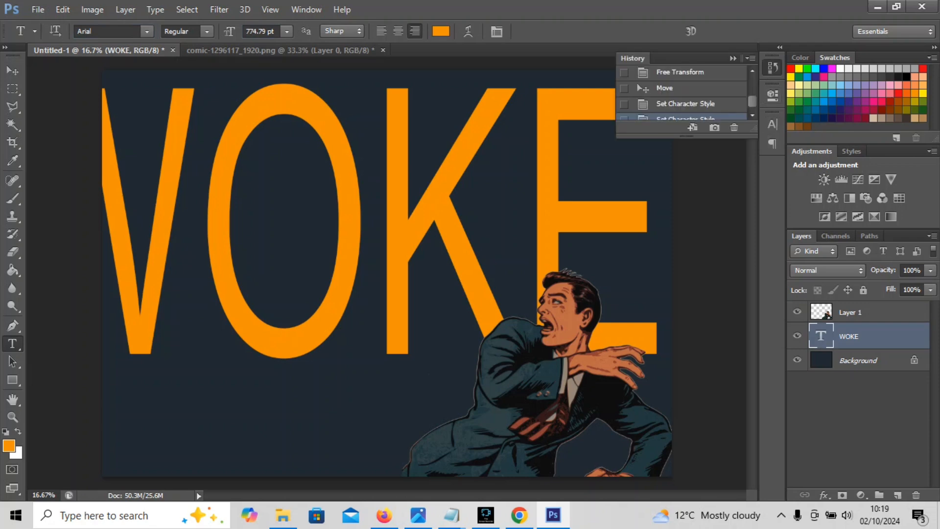
scroll(681, 92, down, 1)
click(734, 127)
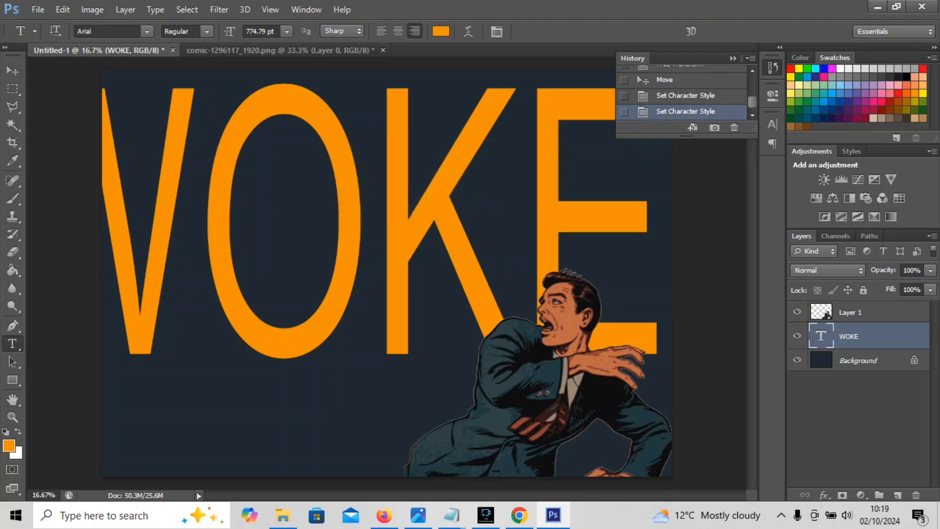
click(413, 203)
click(733, 128)
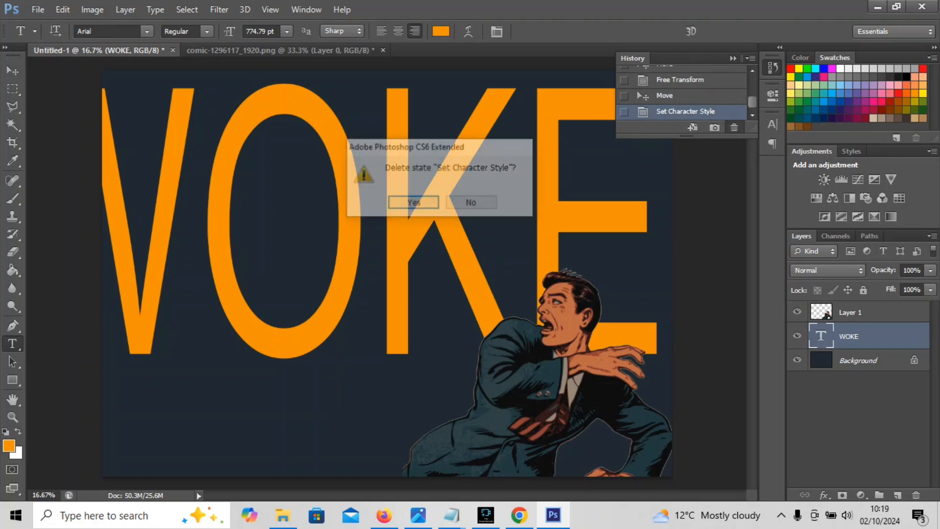
key(Return)
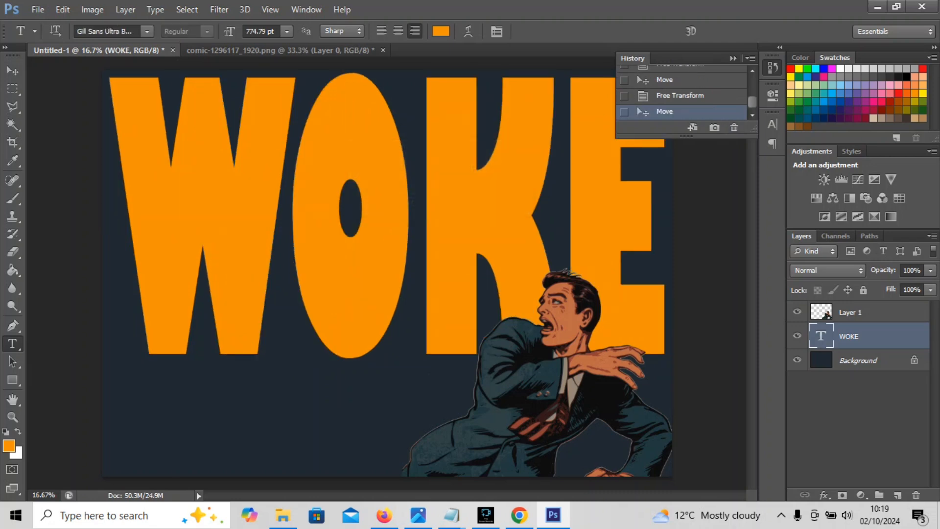
click(13, 70)
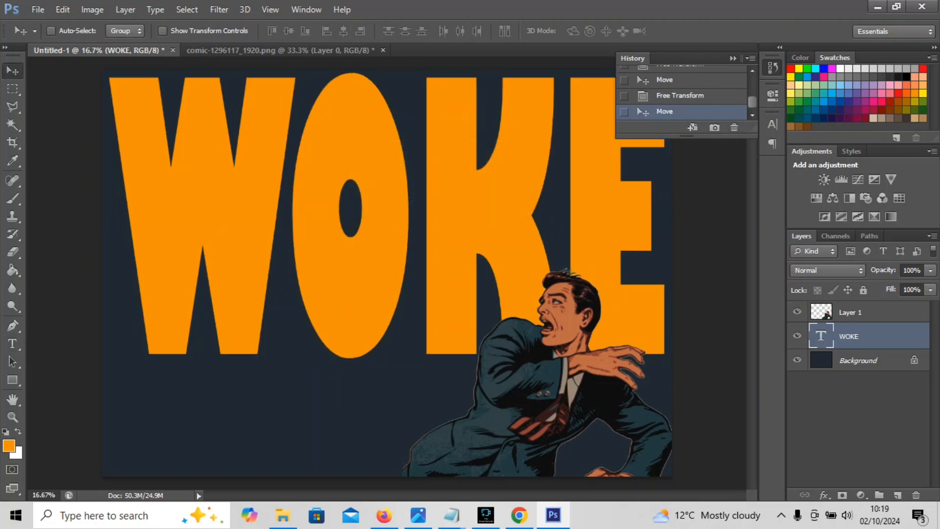
click(12, 343)
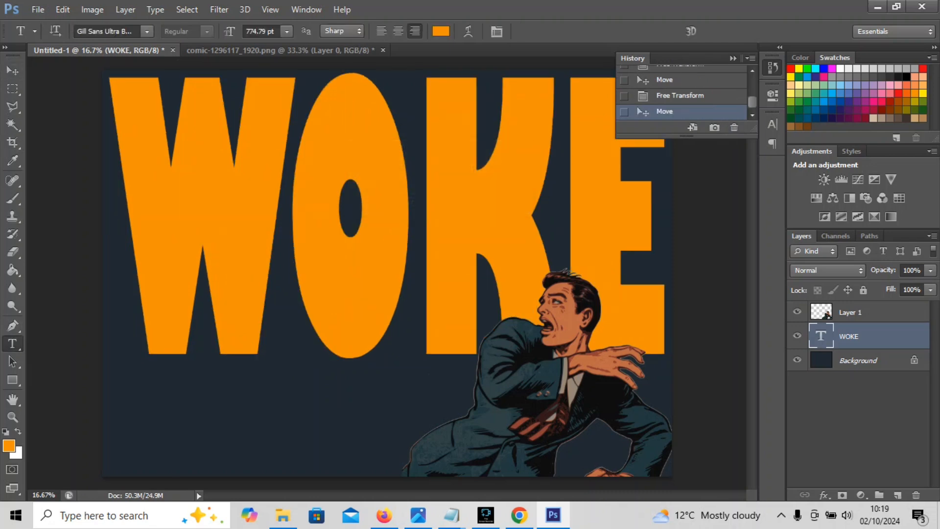
click(122, 216)
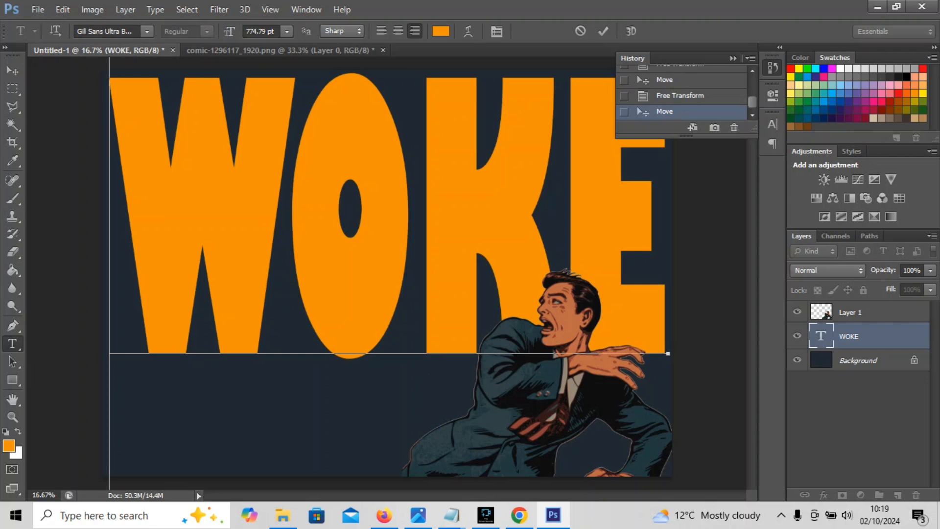
click(857, 360)
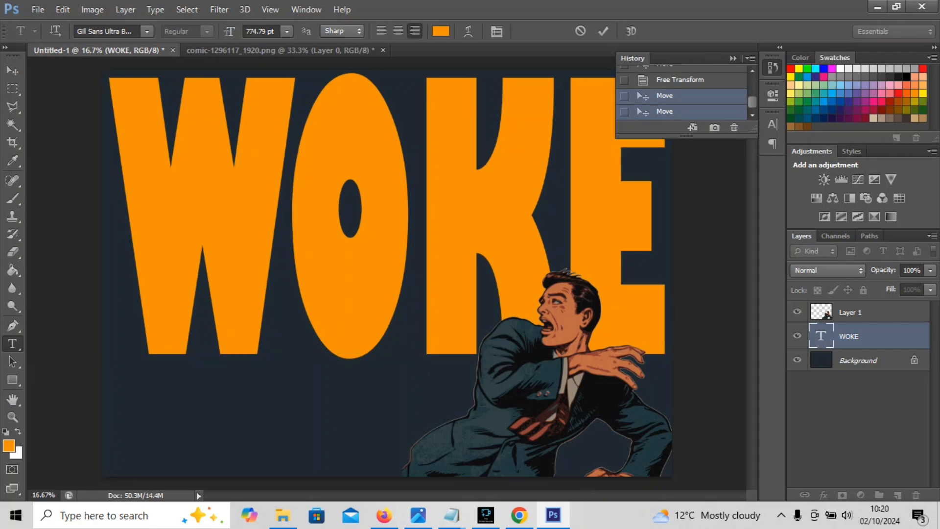
key(v)
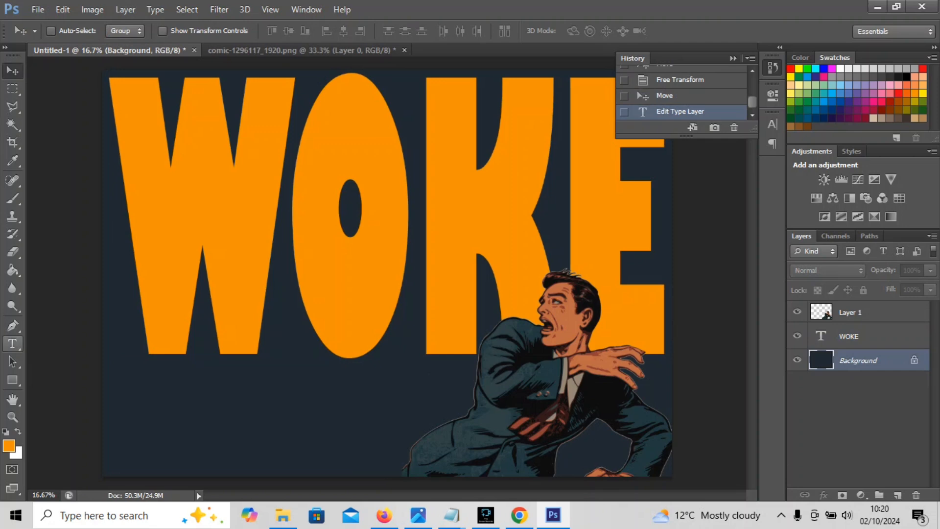
click(12, 343)
click(848, 336)
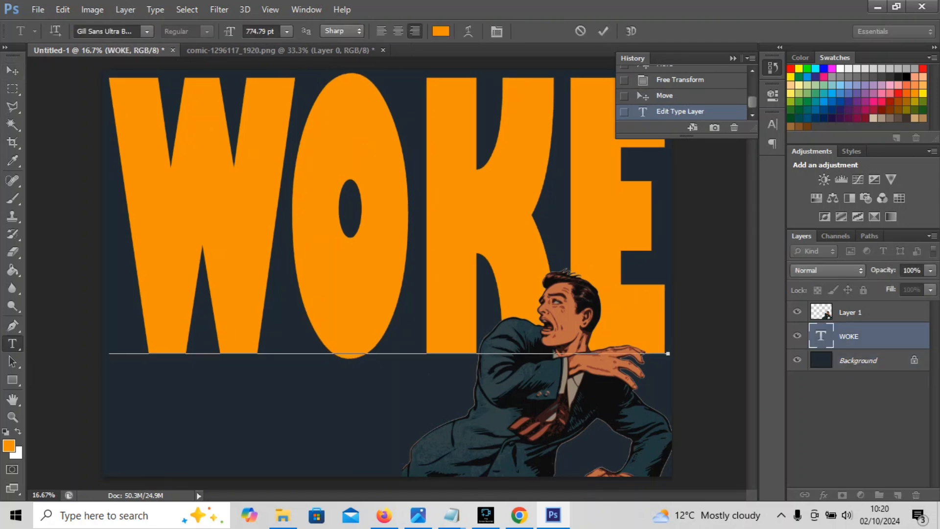
click(12, 70)
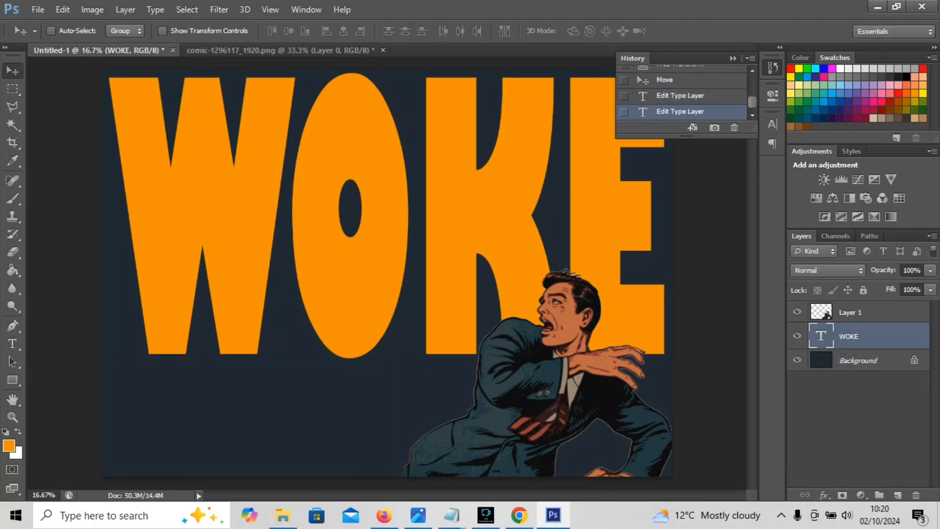
Step: Hide the WOKE layer and start a 40 pt text line just above the Background layer, near the canvas's lower-left corner
click(858, 360)
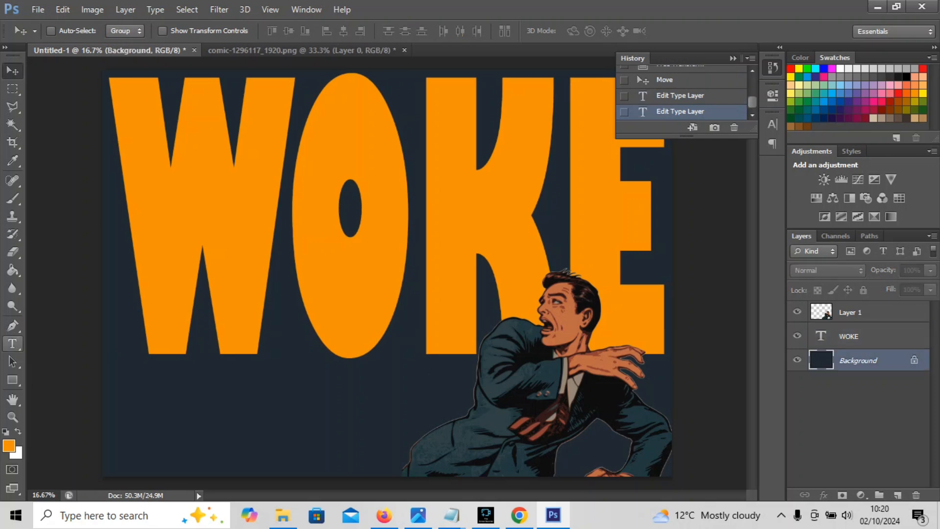
click(12, 361)
click(12, 344)
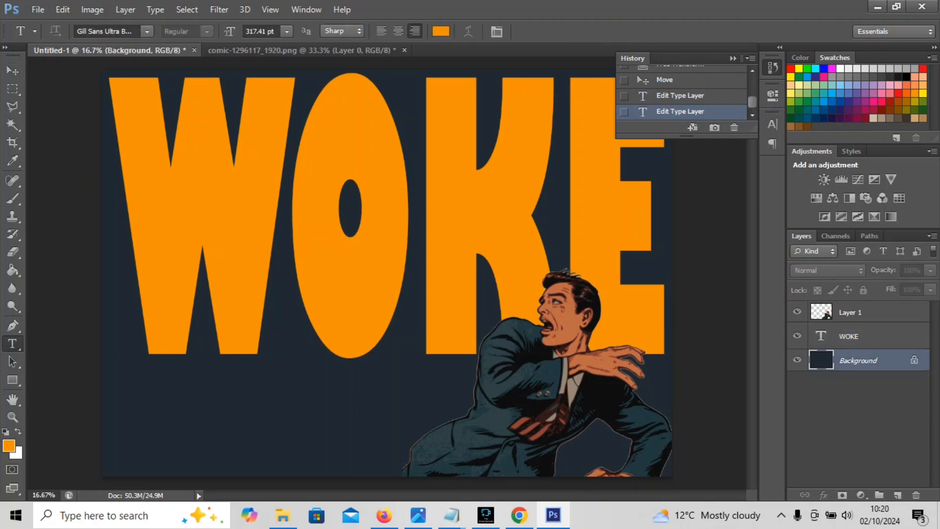
click(797, 336)
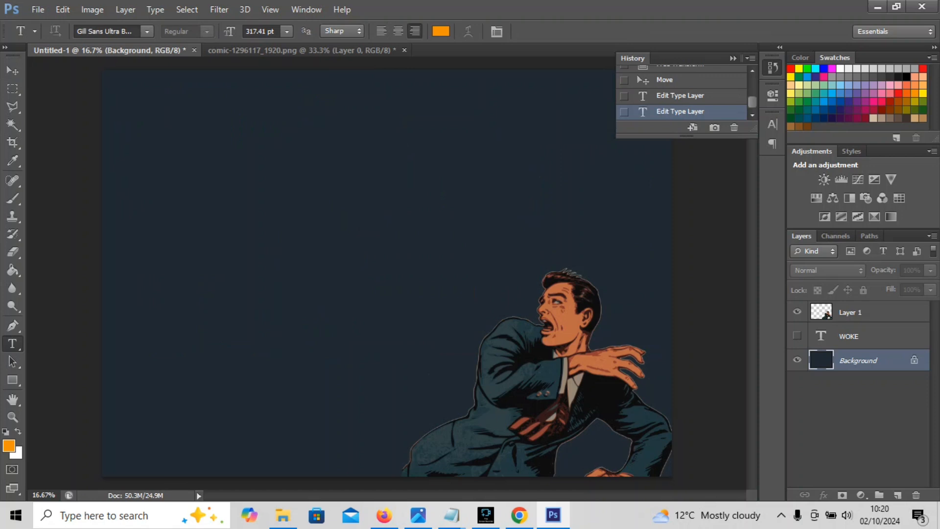
click(124, 445)
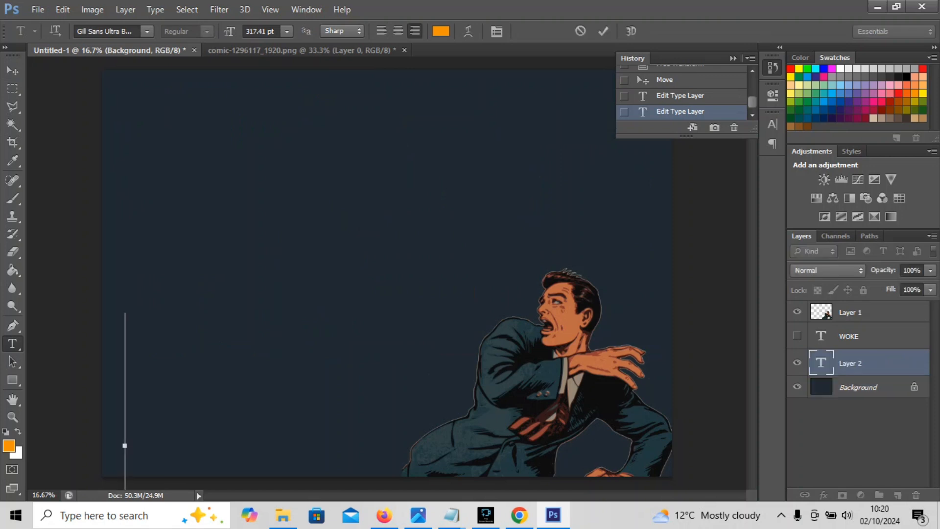
click(260, 31)
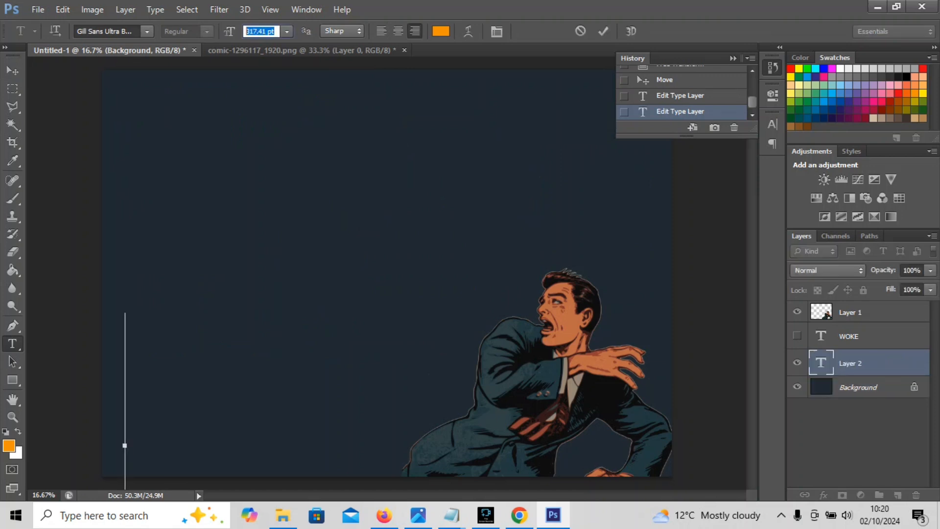
text(40)
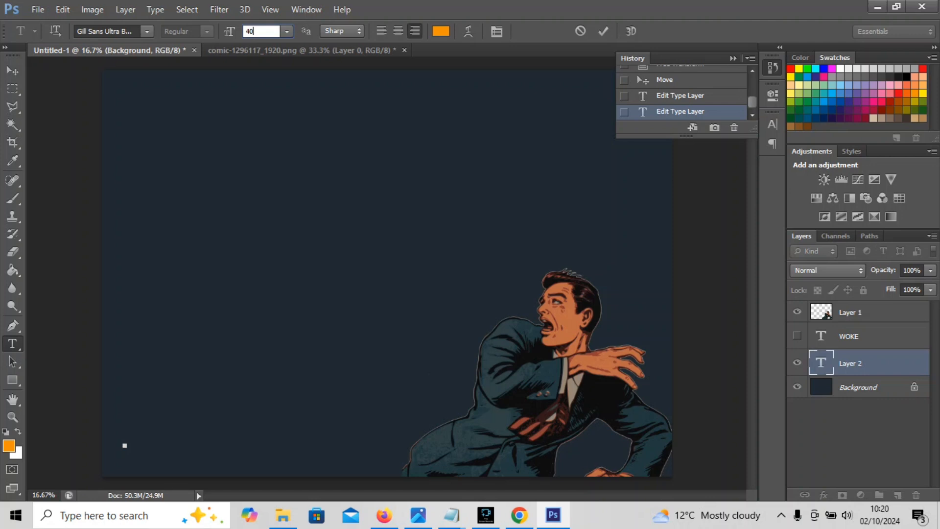
key(Return)
click(125, 445)
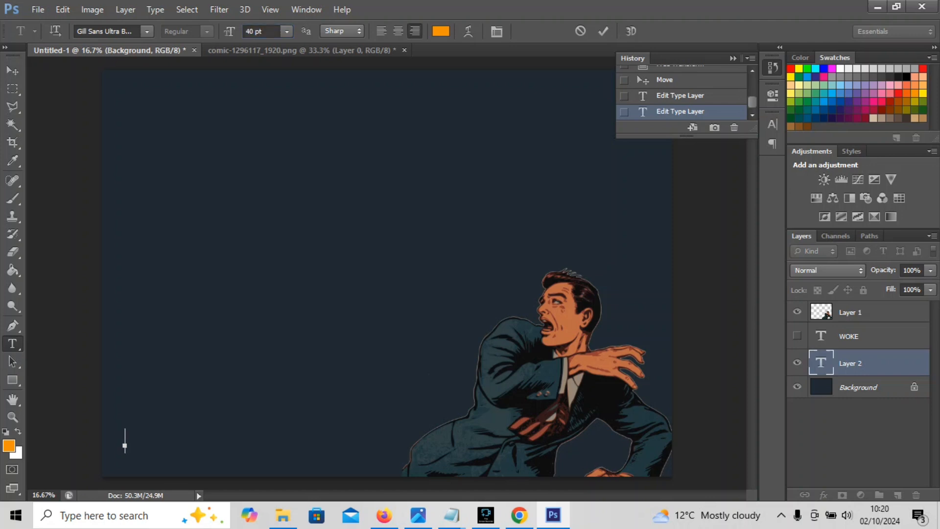
Step: Enter the left-aligned orange text "(The source of all of your problems.)" and show the WOKE layer again
text((tH)
key(Escape)
key(ctrl+shift+l)
text(()
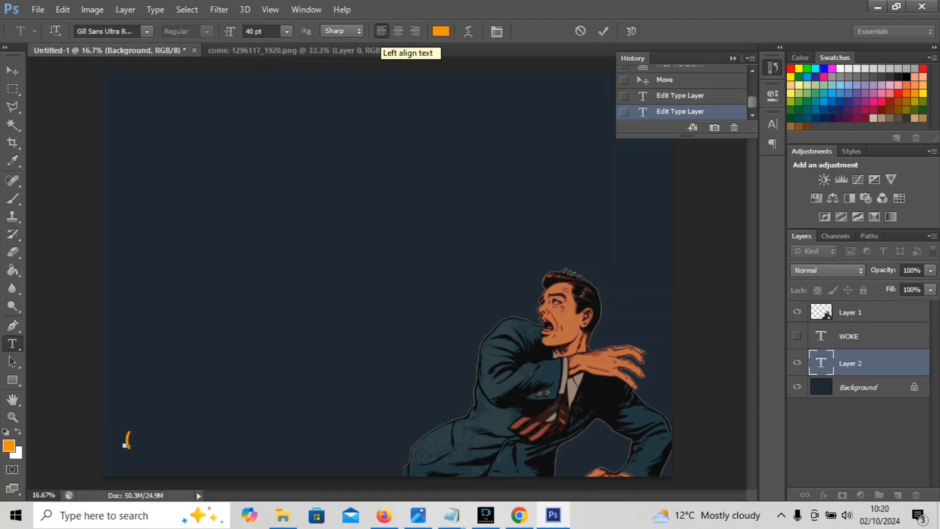
text(The)
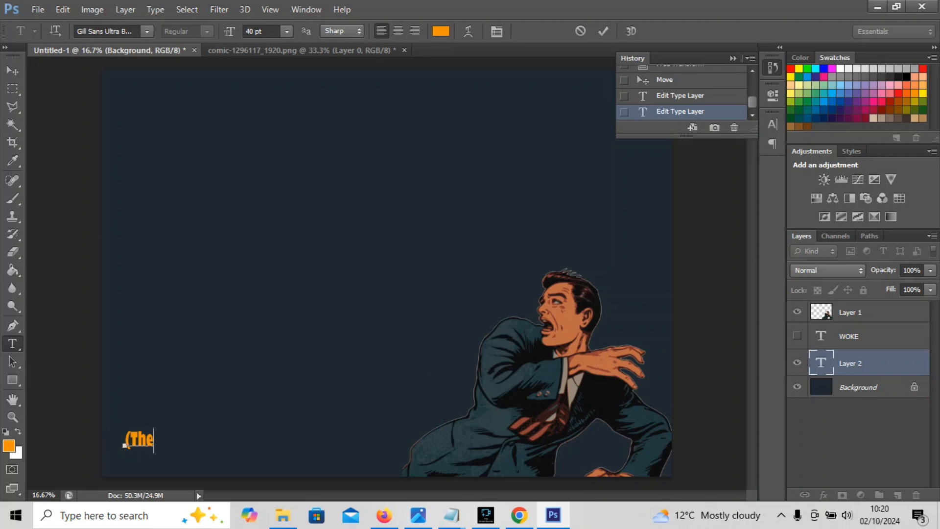
text( source)
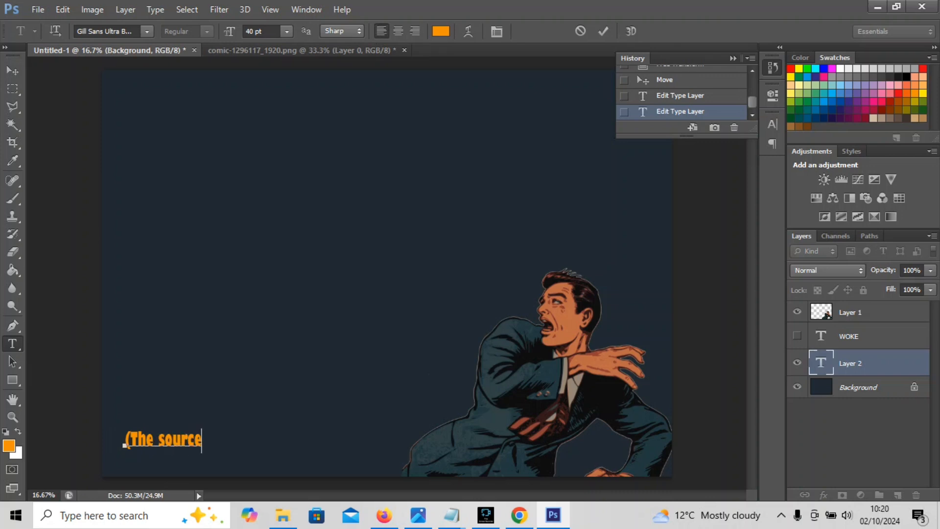
text(  of)
key(BackSpace)
key(BackSpace)
key(BackSpace)
text(of all)
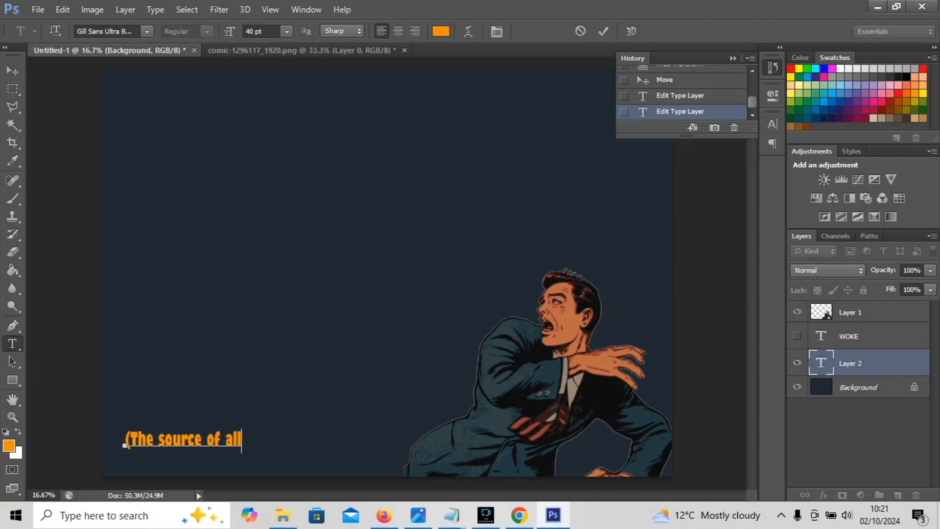
text( of you)
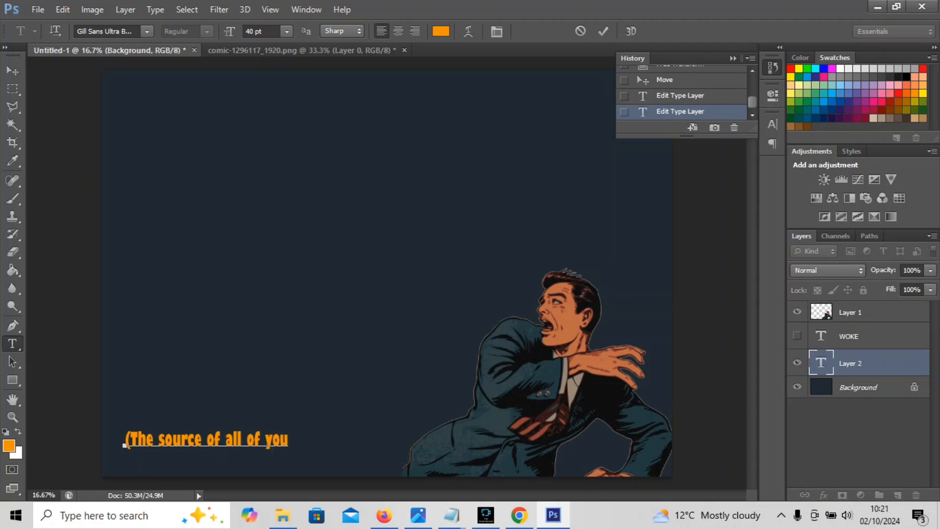
text(r probl)
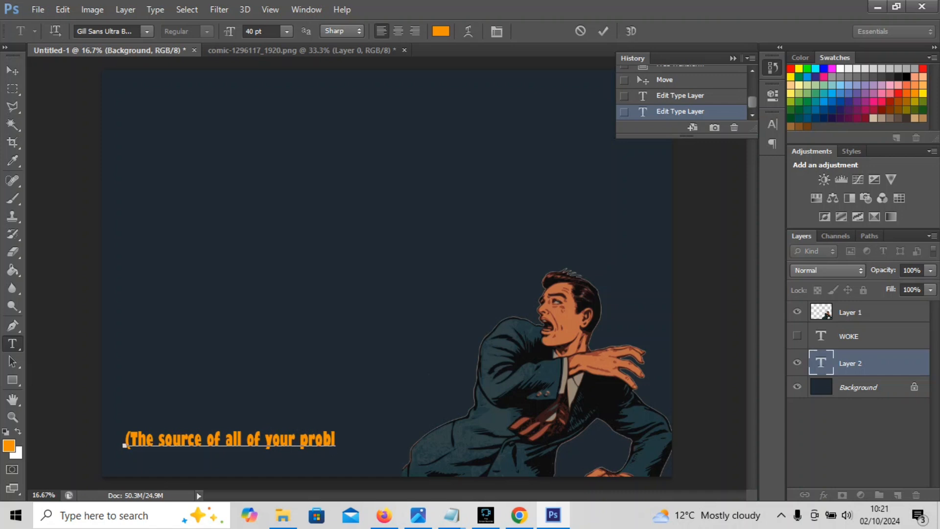
text(ems.))
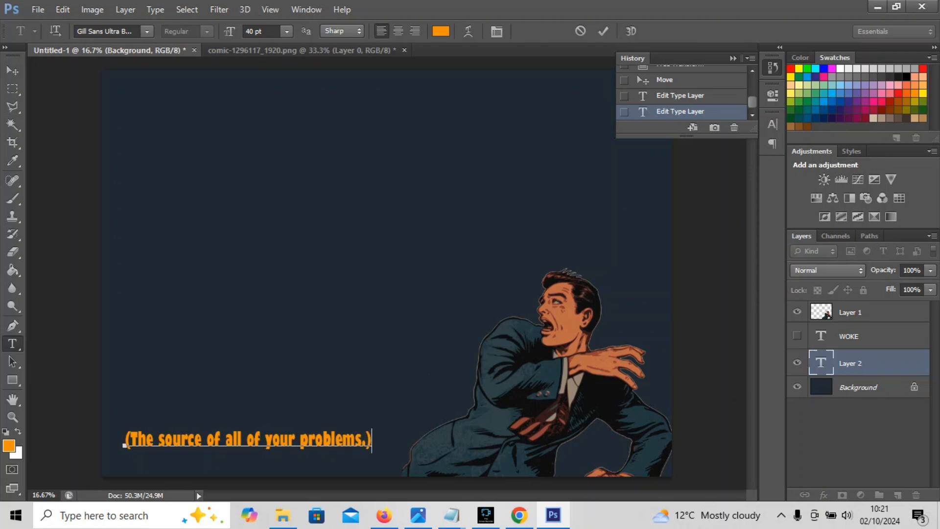
click(12, 71)
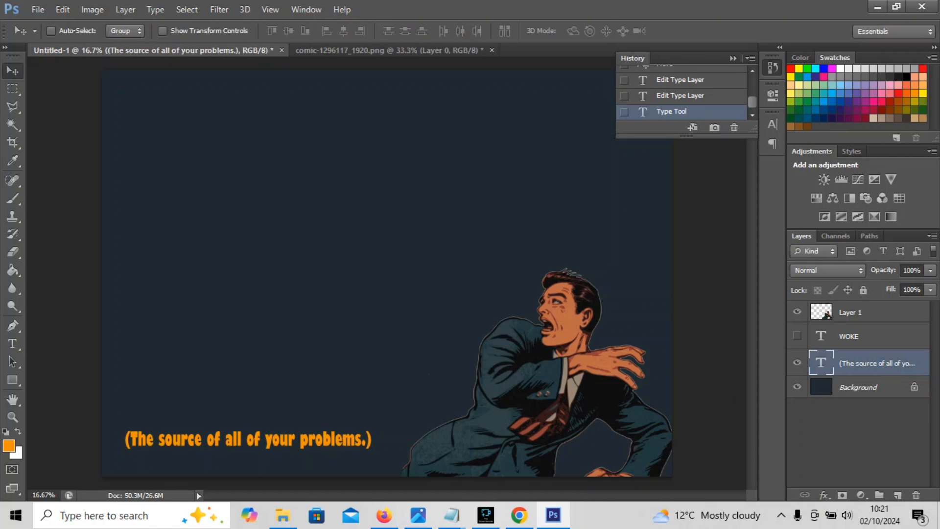
click(797, 335)
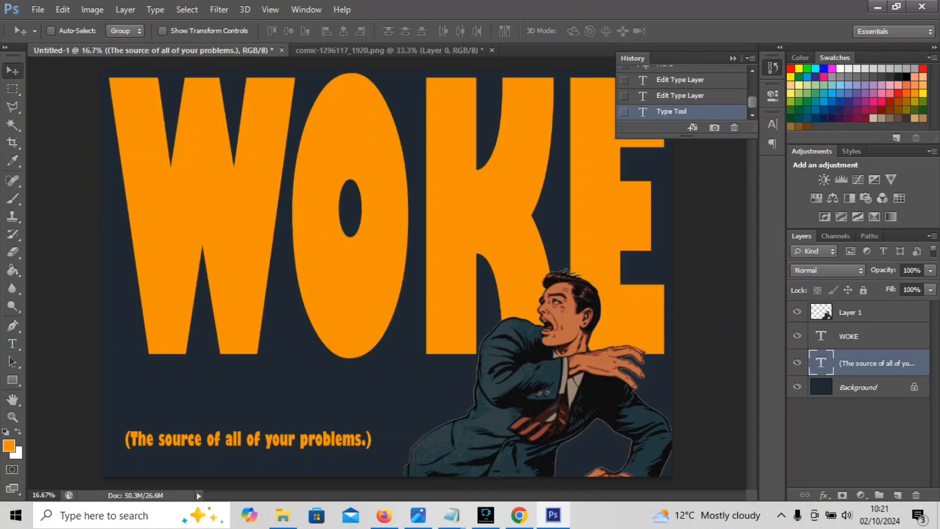
Step: Set the font size of the whole "(The source of all of your problems.)" line to 30 pt
click(12, 343)
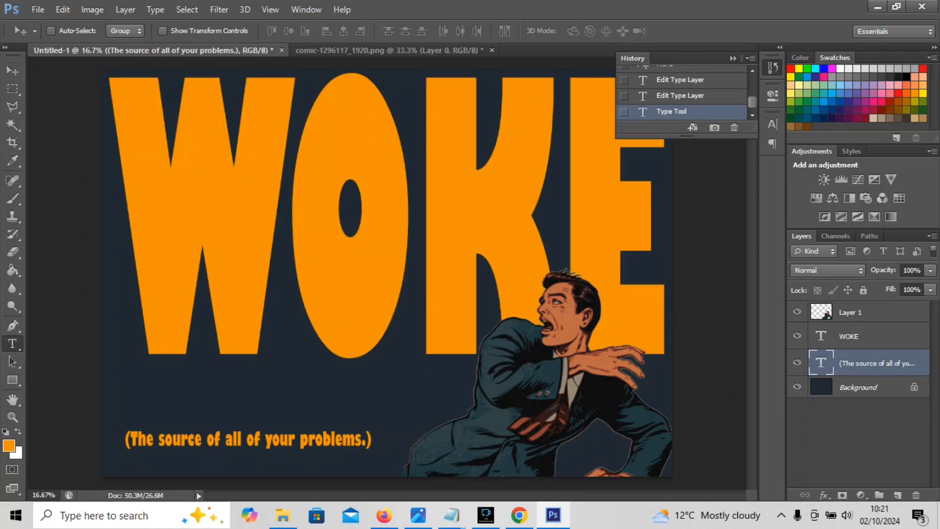
drag(372, 441, 124, 445)
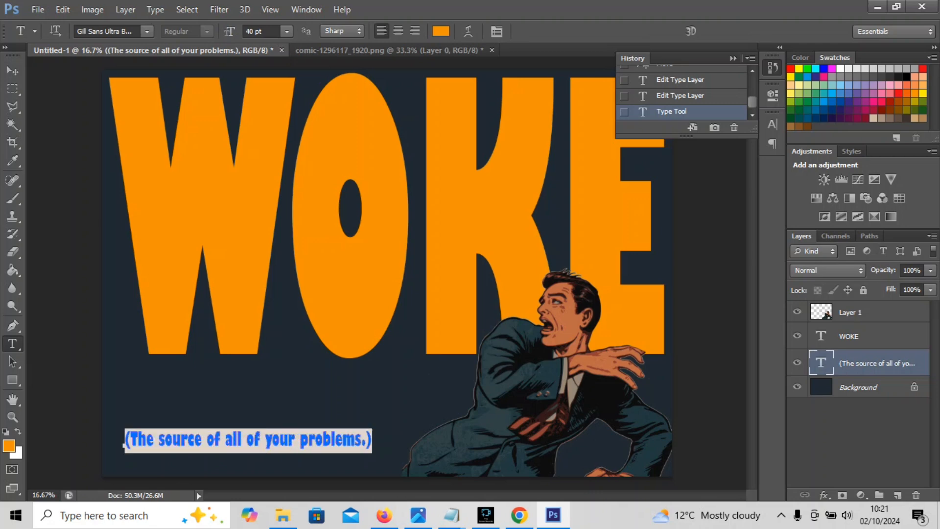
drag(249, 31, 246, 31)
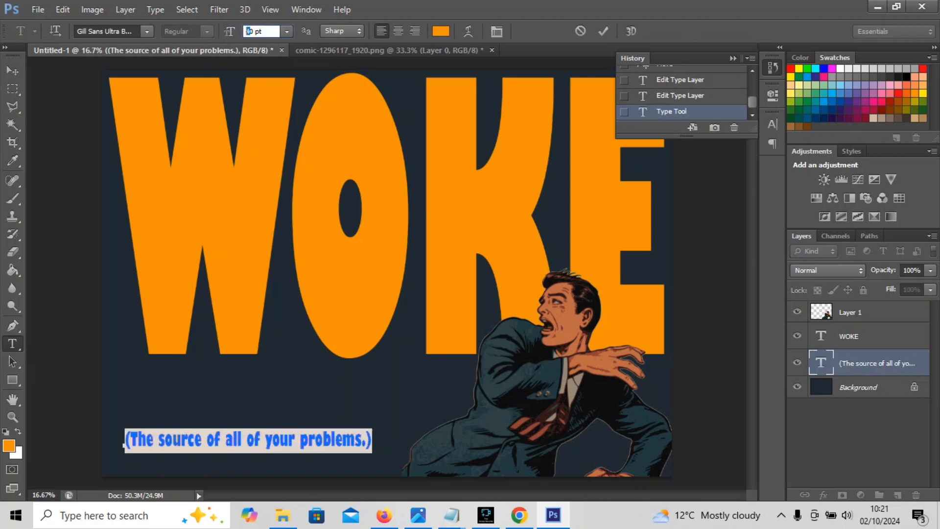
text(3)
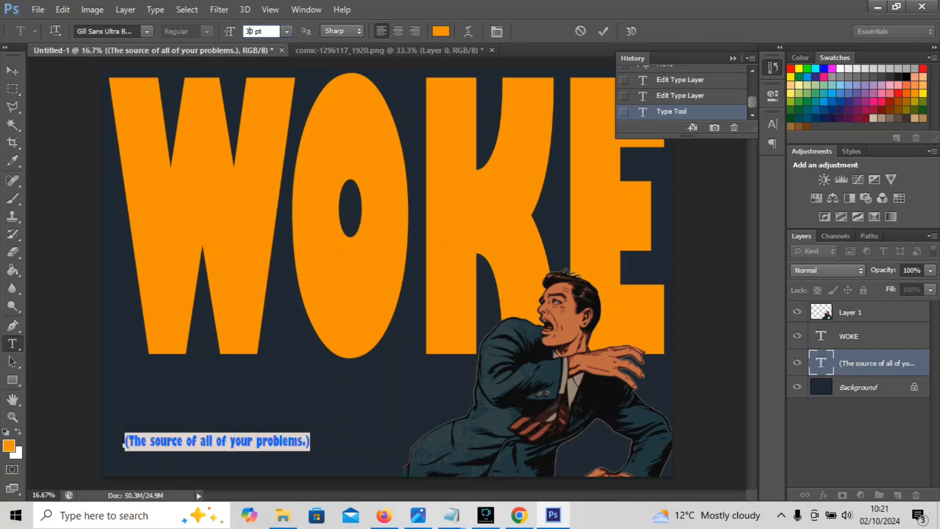
Step: Move the tagline directly beneath the O and K of WOKE, ending beside the man's shoulder
click(12, 70)
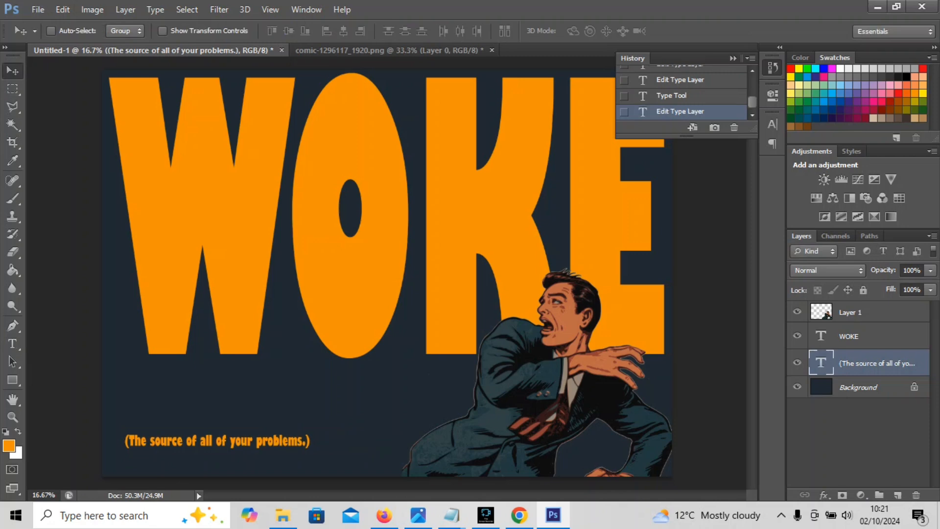
drag(218, 399, 318, 416)
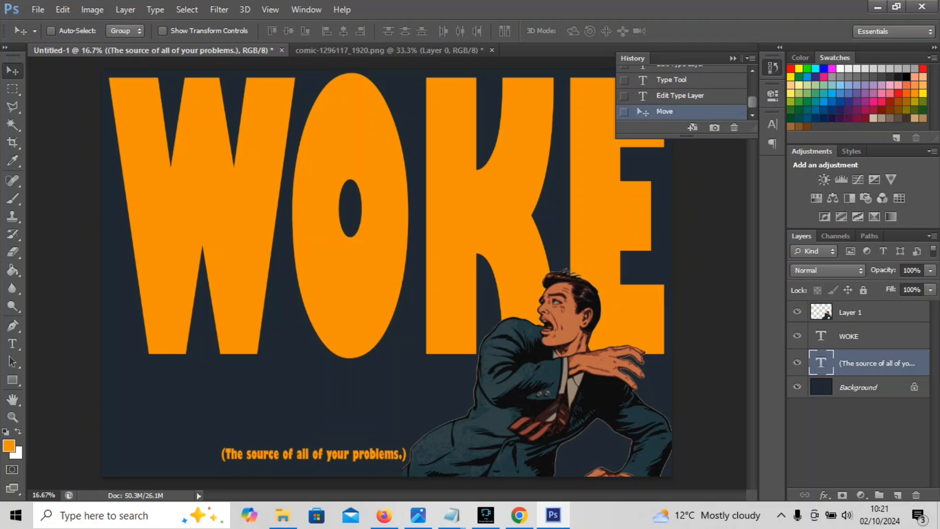
drag(313, 454, 382, 364)
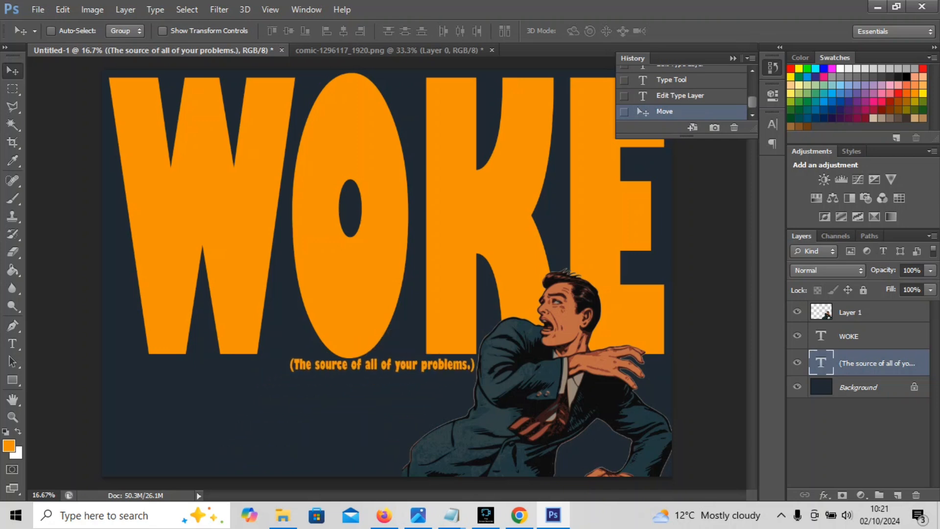
Step: Delete the full stop before the closing bracket so the tagline reads "(The source of all of your problems)"
click(12, 343)
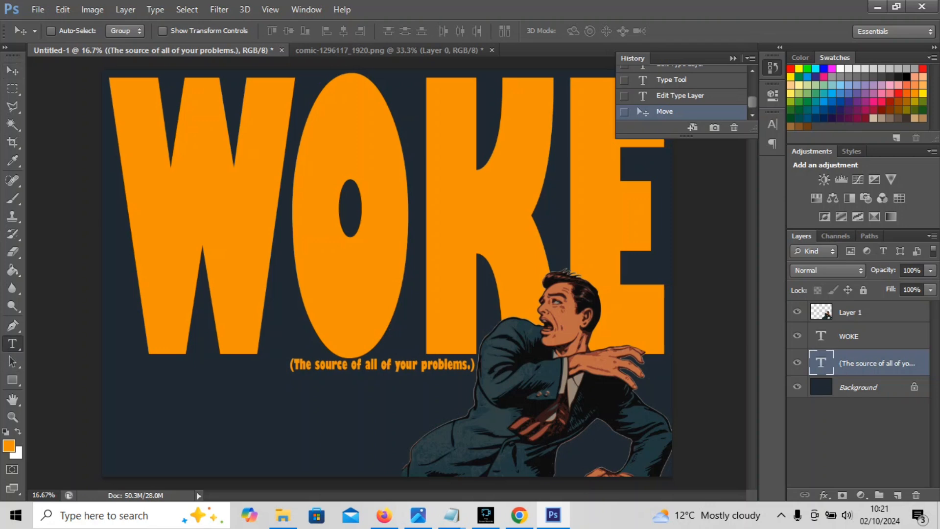
click(474, 365)
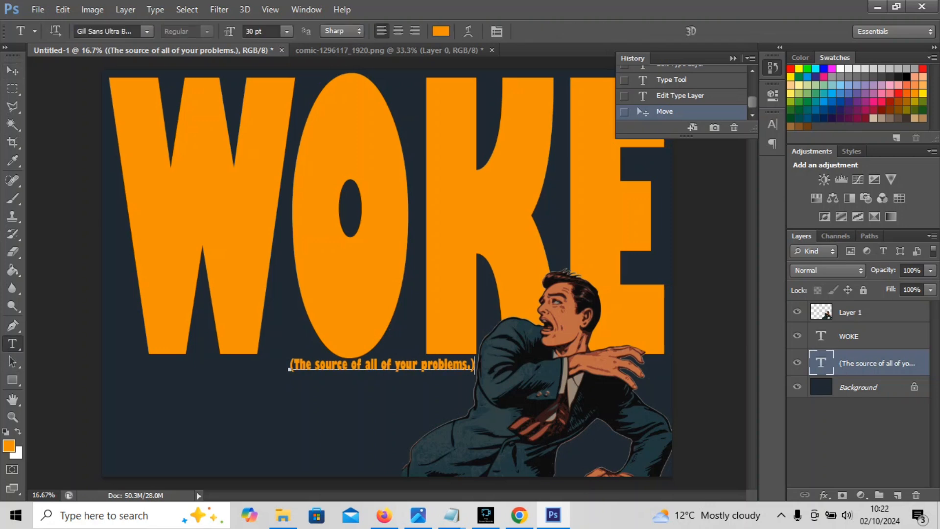
key(Left)
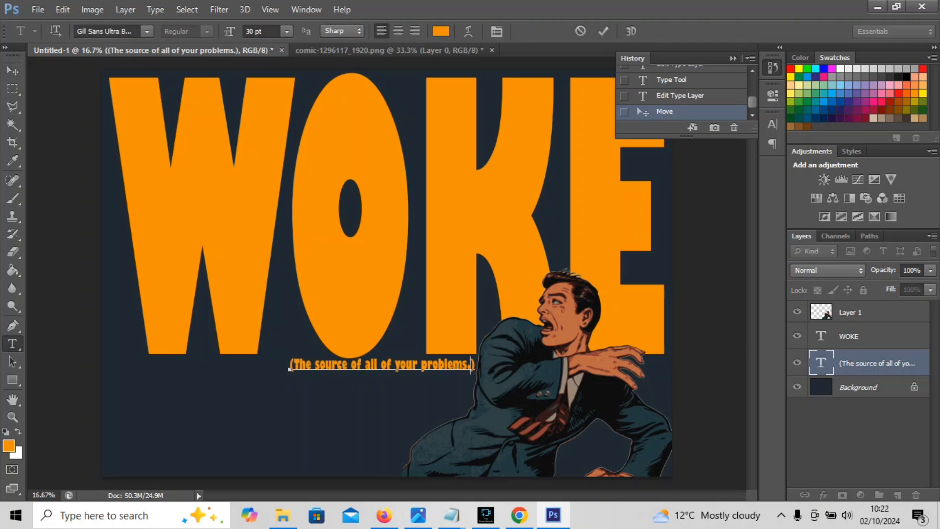
key(BackSpace)
Step: Nudge the tagline slightly right and down against the man's shoulder, and collapse the History panel
click(12, 70)
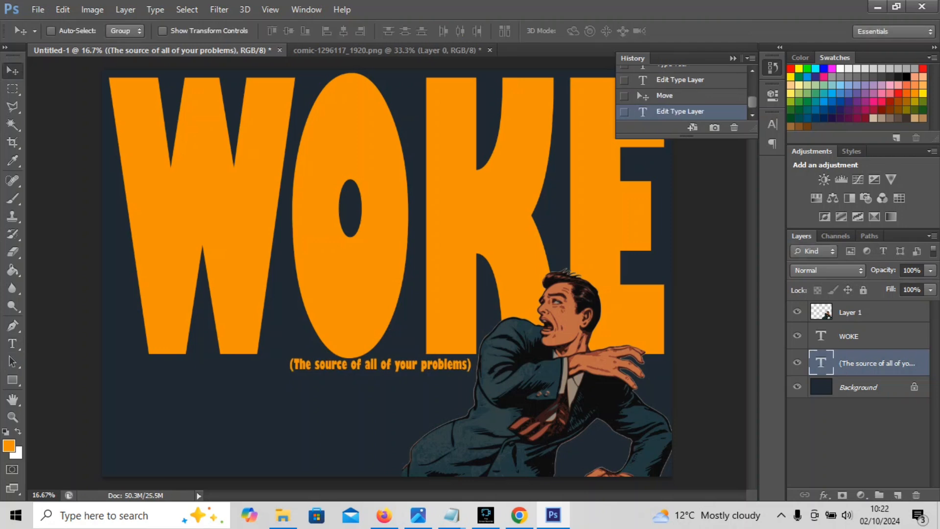
drag(406, 327, 410, 329)
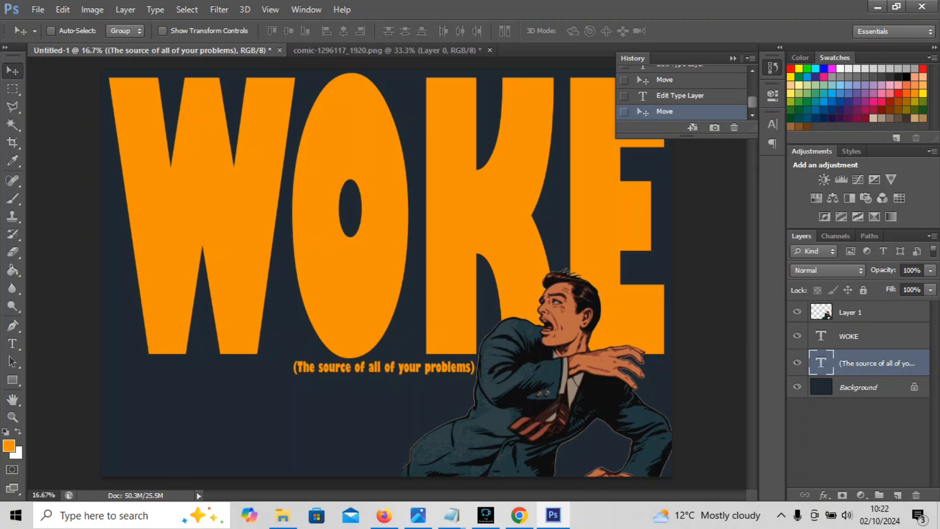
click(733, 58)
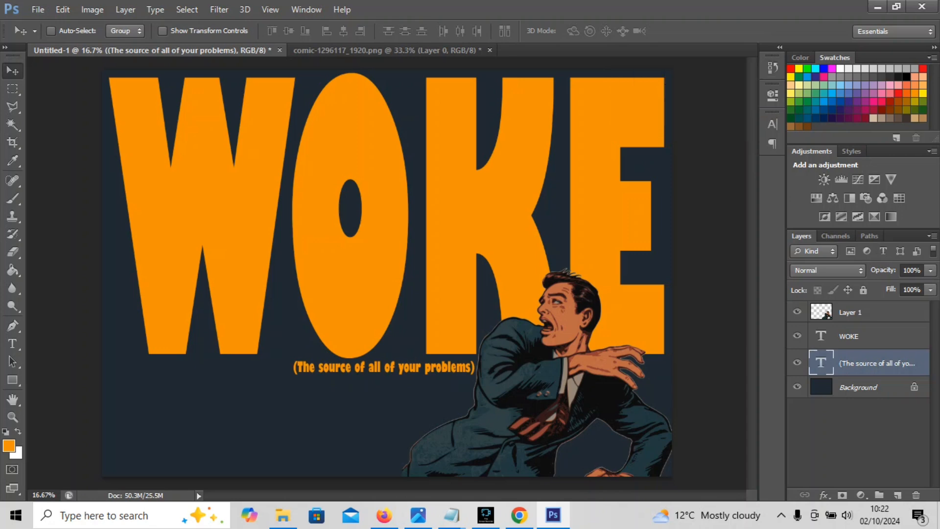